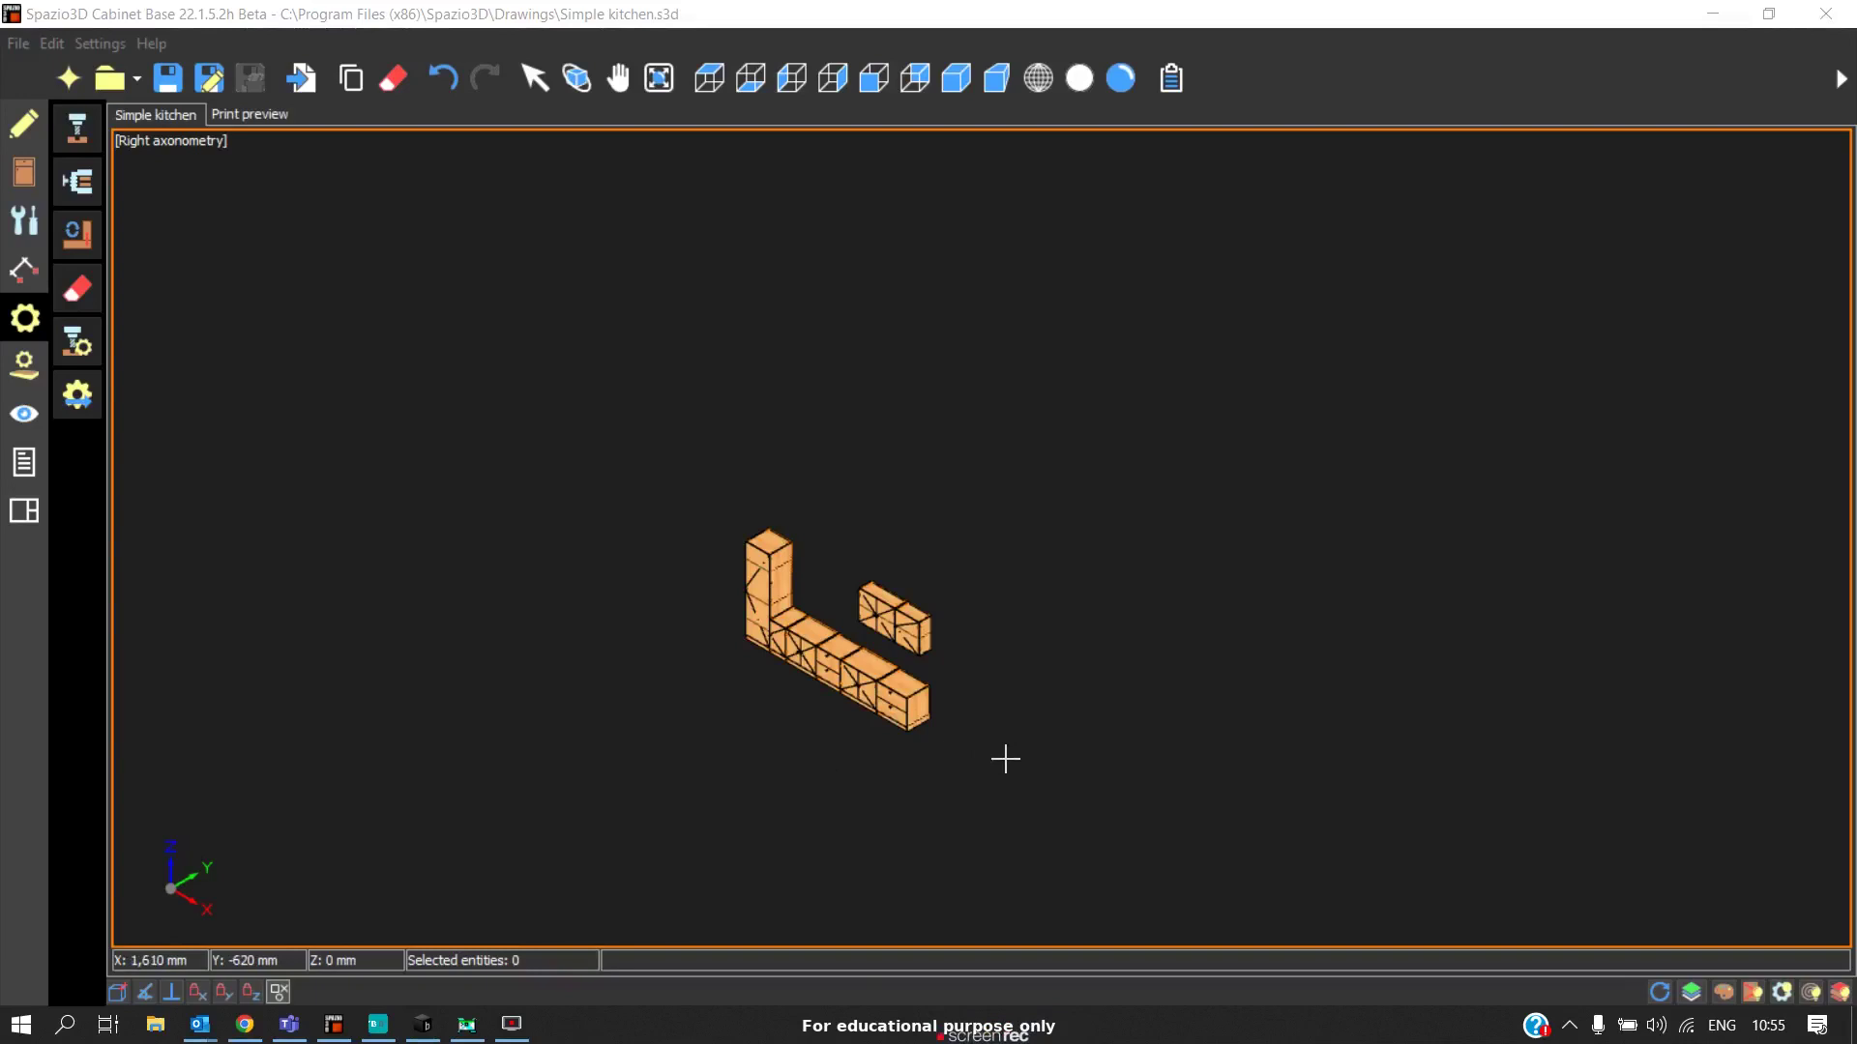
Drag a selection window across the L-shaped kitchen to select all eight cabinets.
left_click_drag(1013, 810, 613, 419)
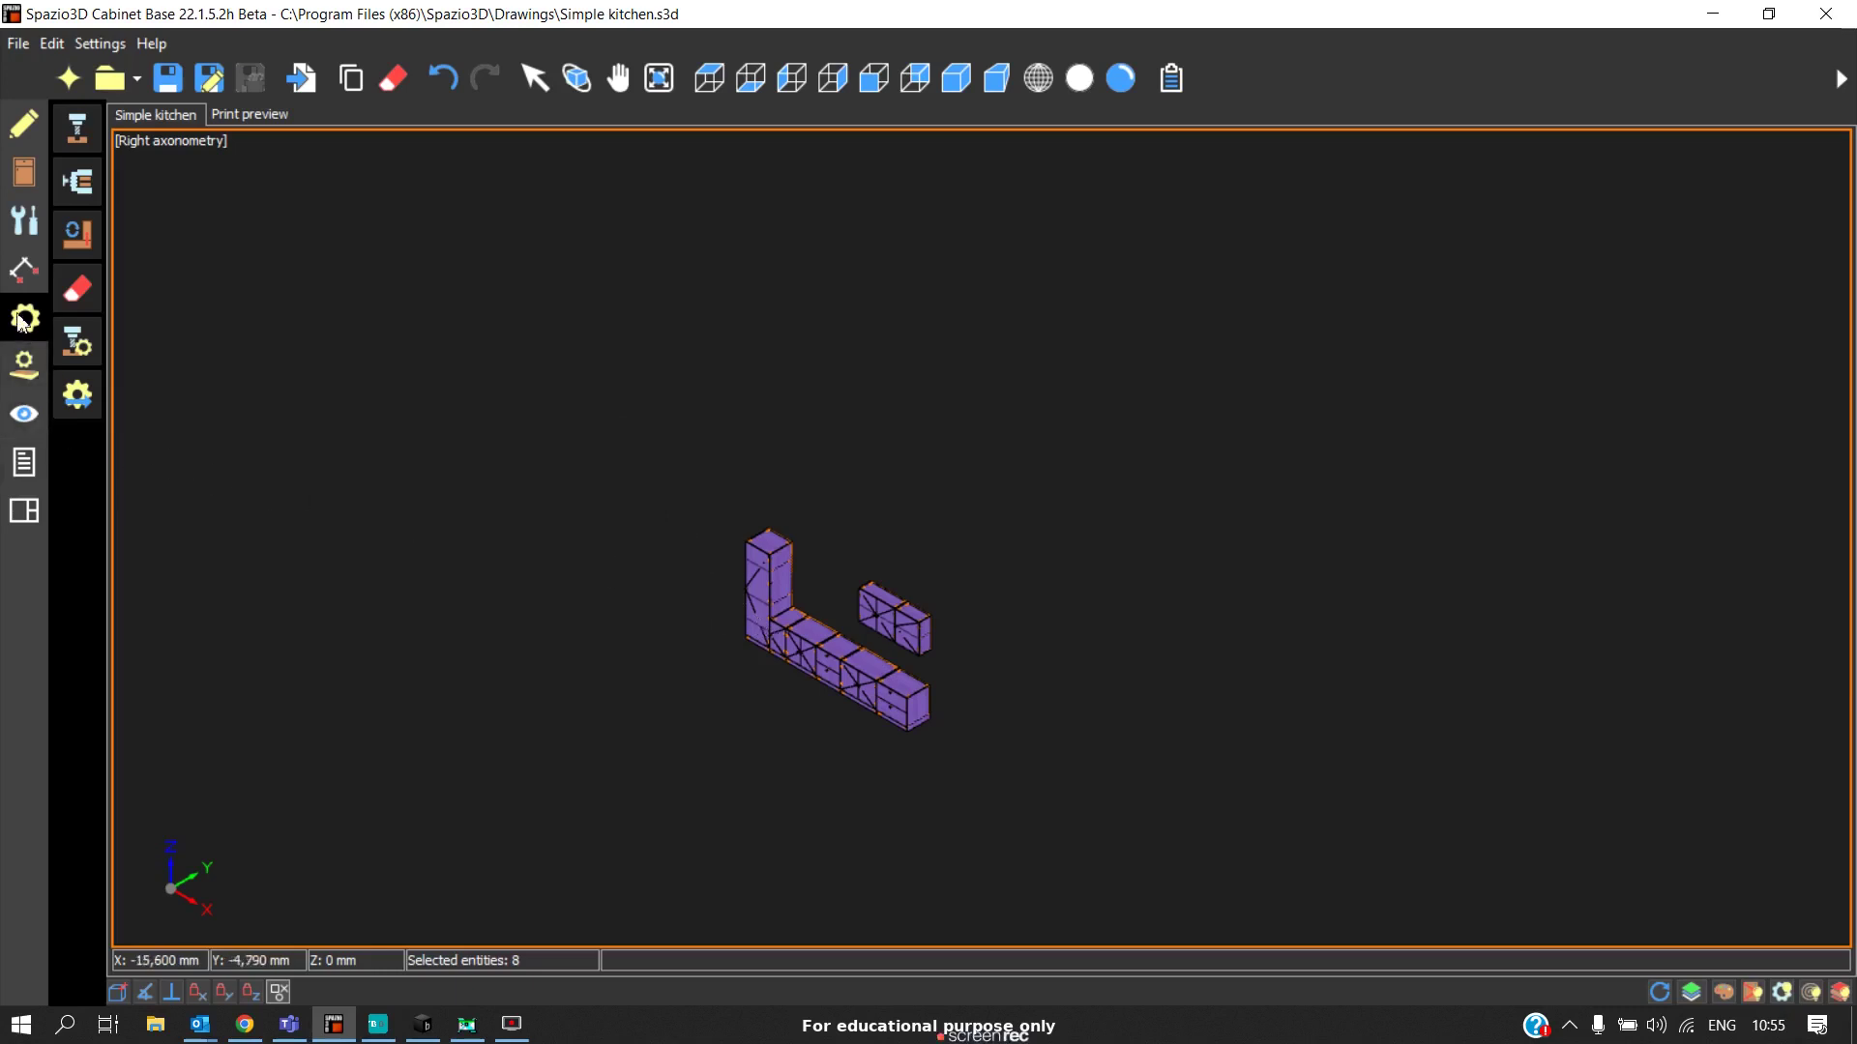
Open the instruction-file Exportation options with ROVER GOLD 1232 and review the Faces choices unchanged.
left_click(66, 400)
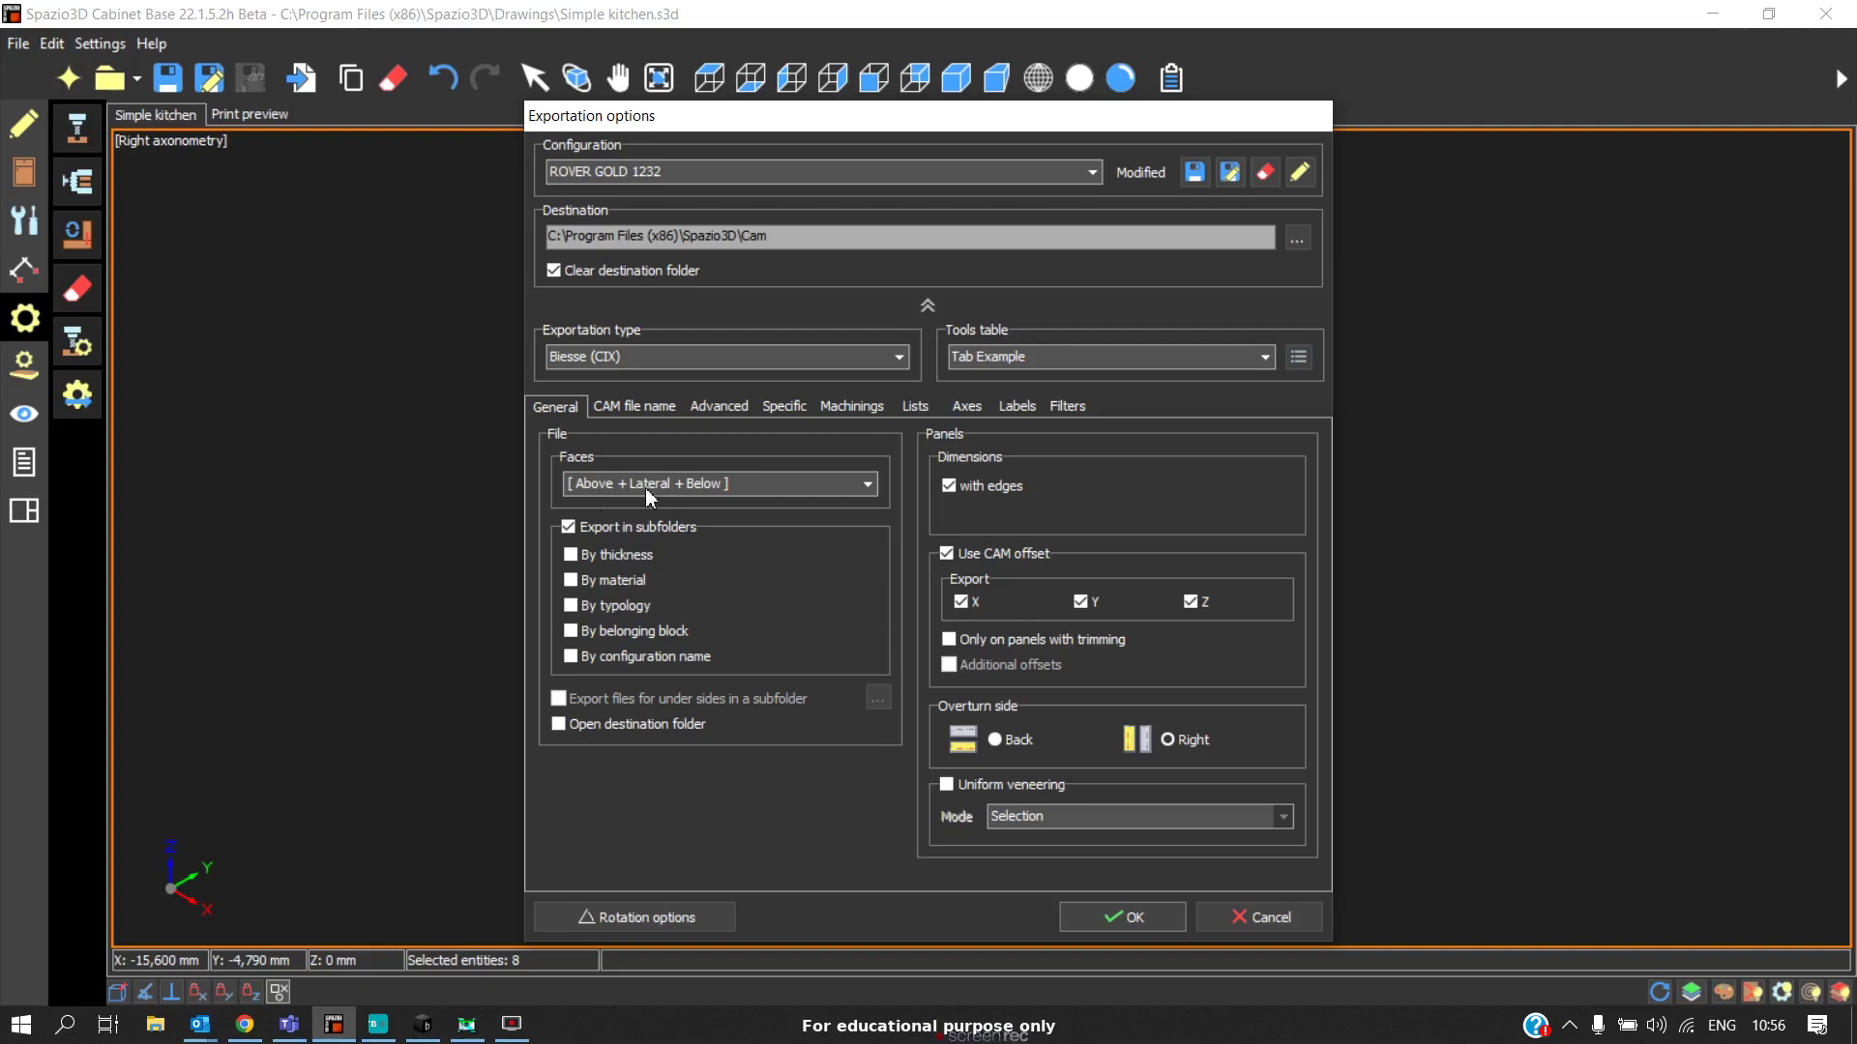
left_click(808, 489)
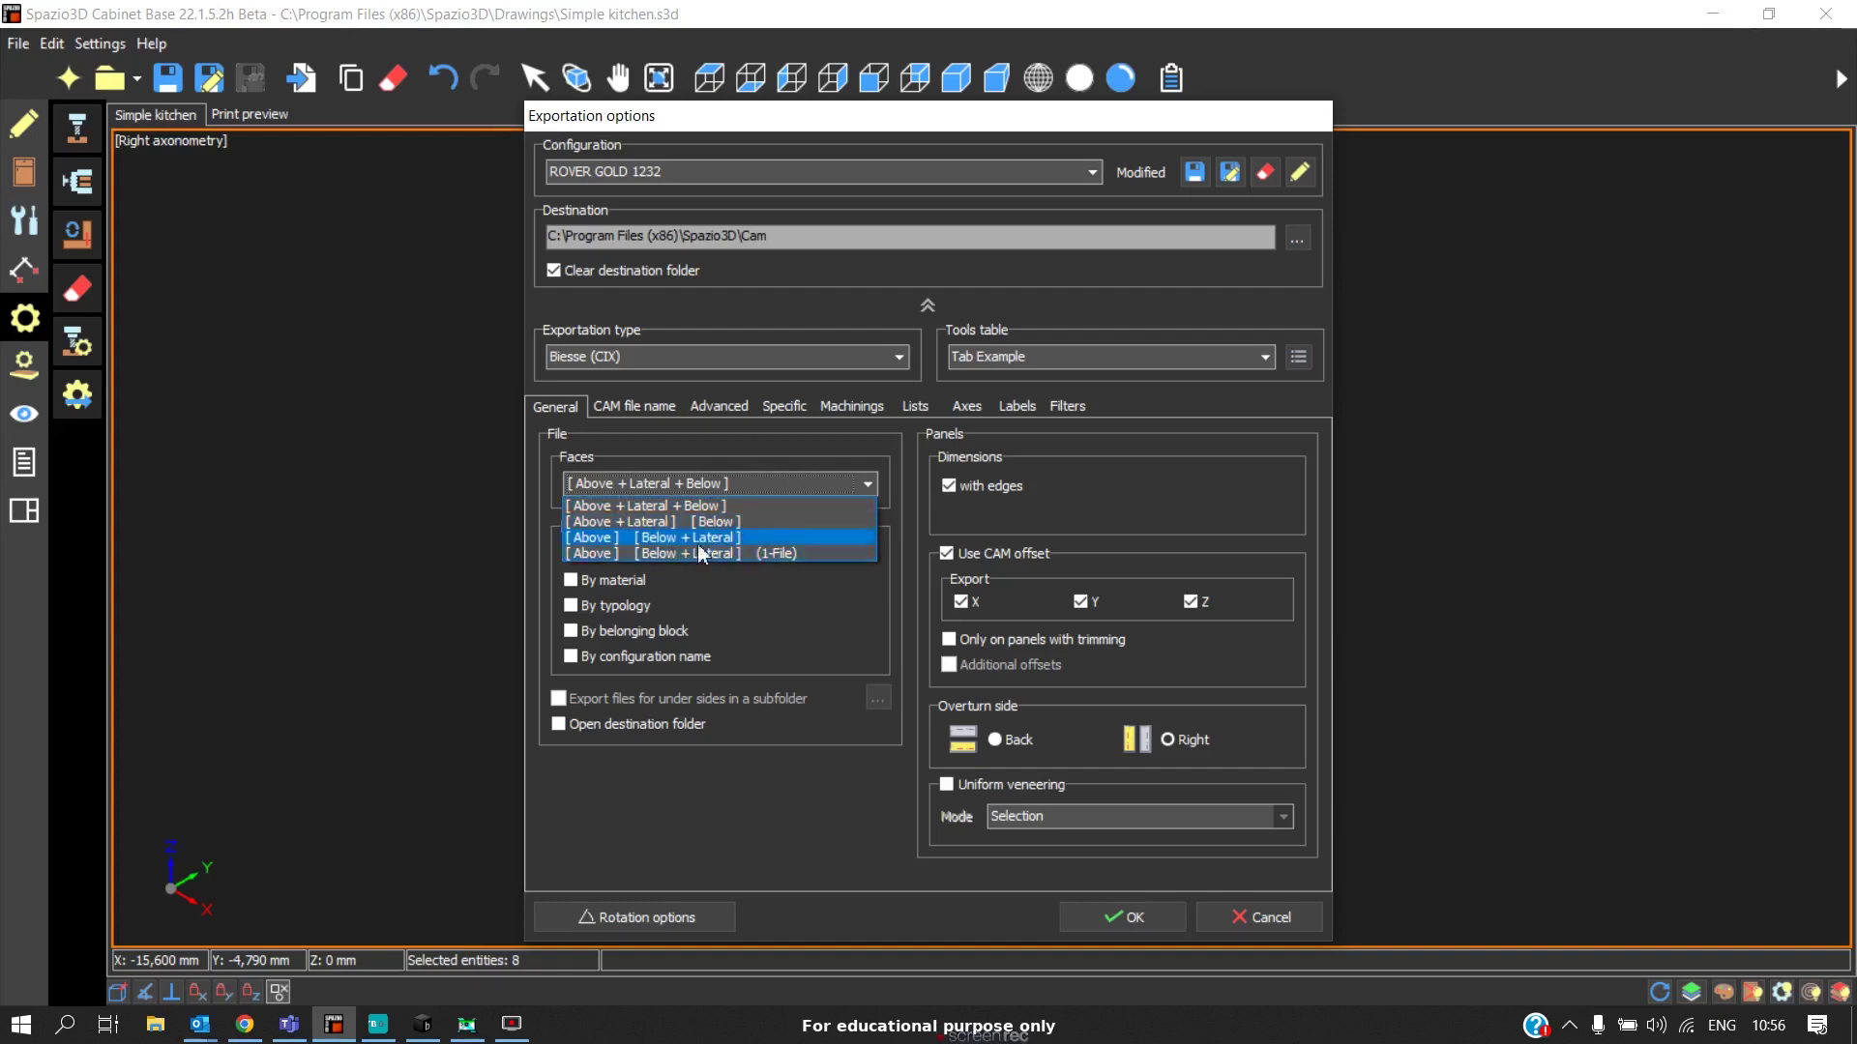
left_click(715, 606)
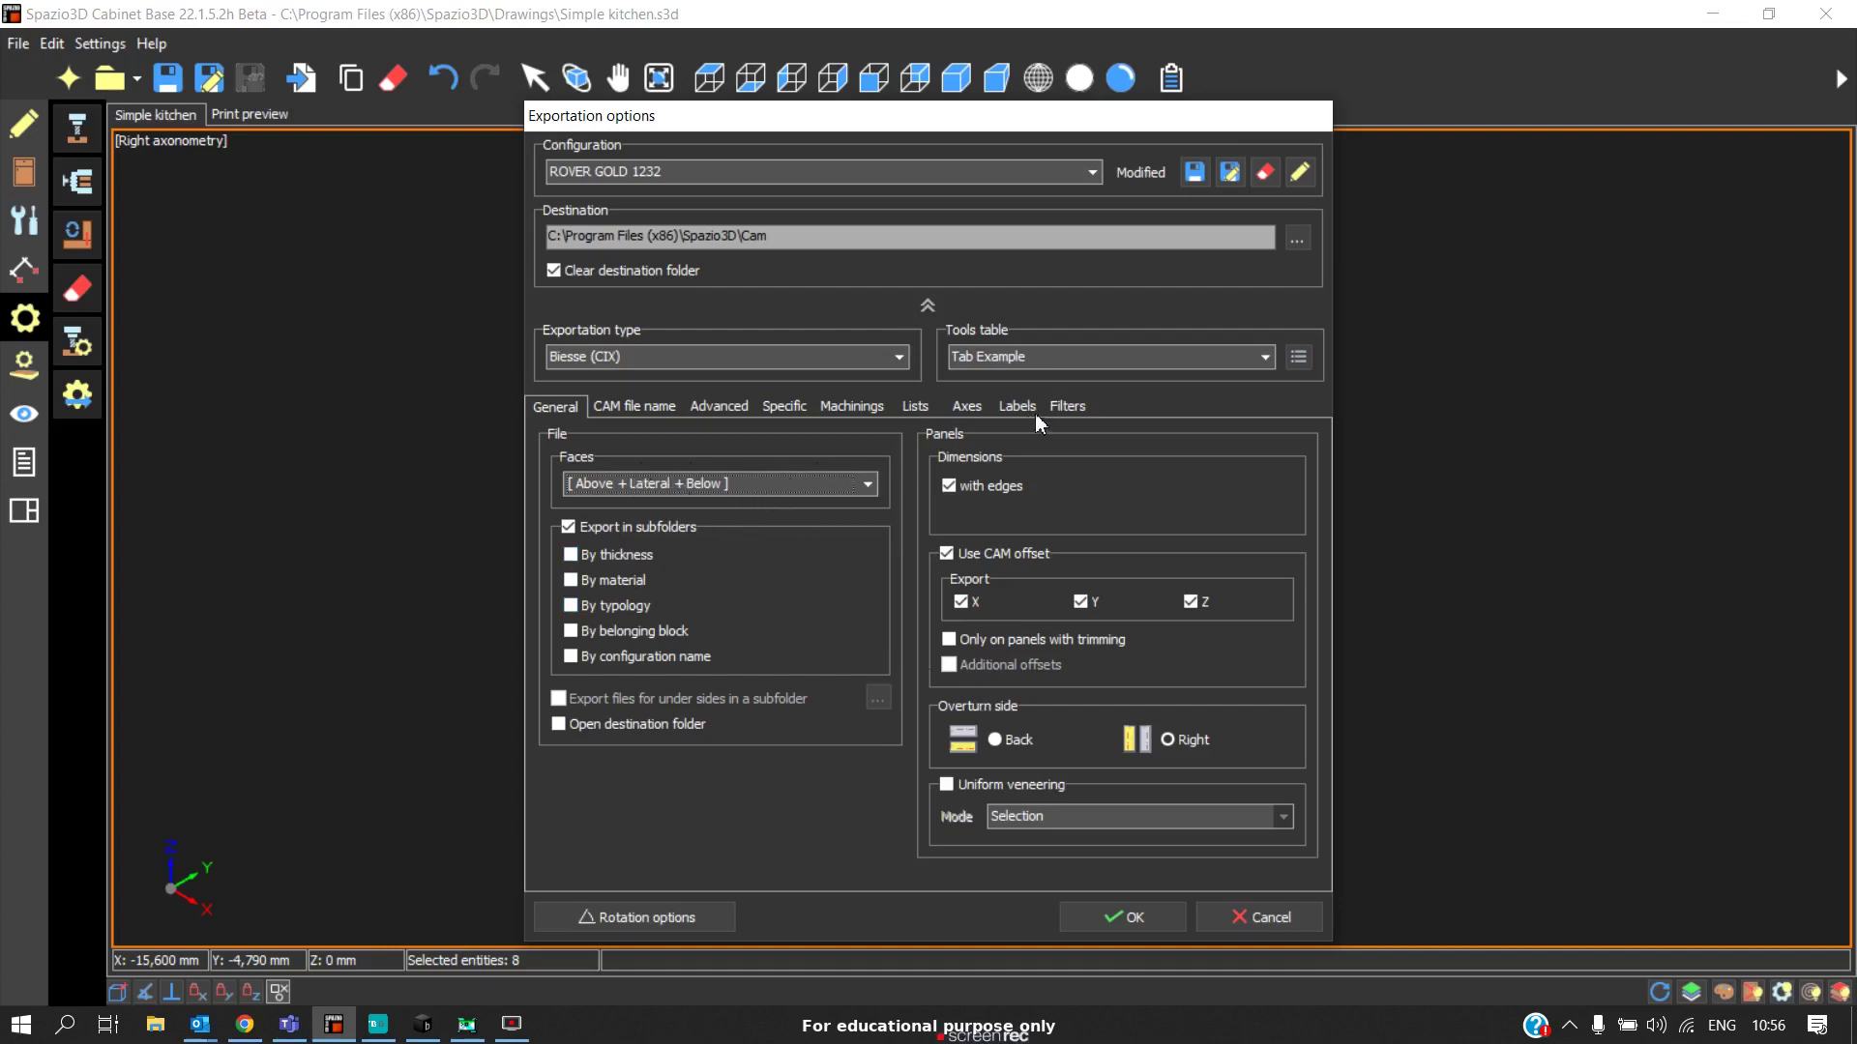
Show the Filters tab: all three faces and every machining except Trimmings are exported.
left_click(1073, 411)
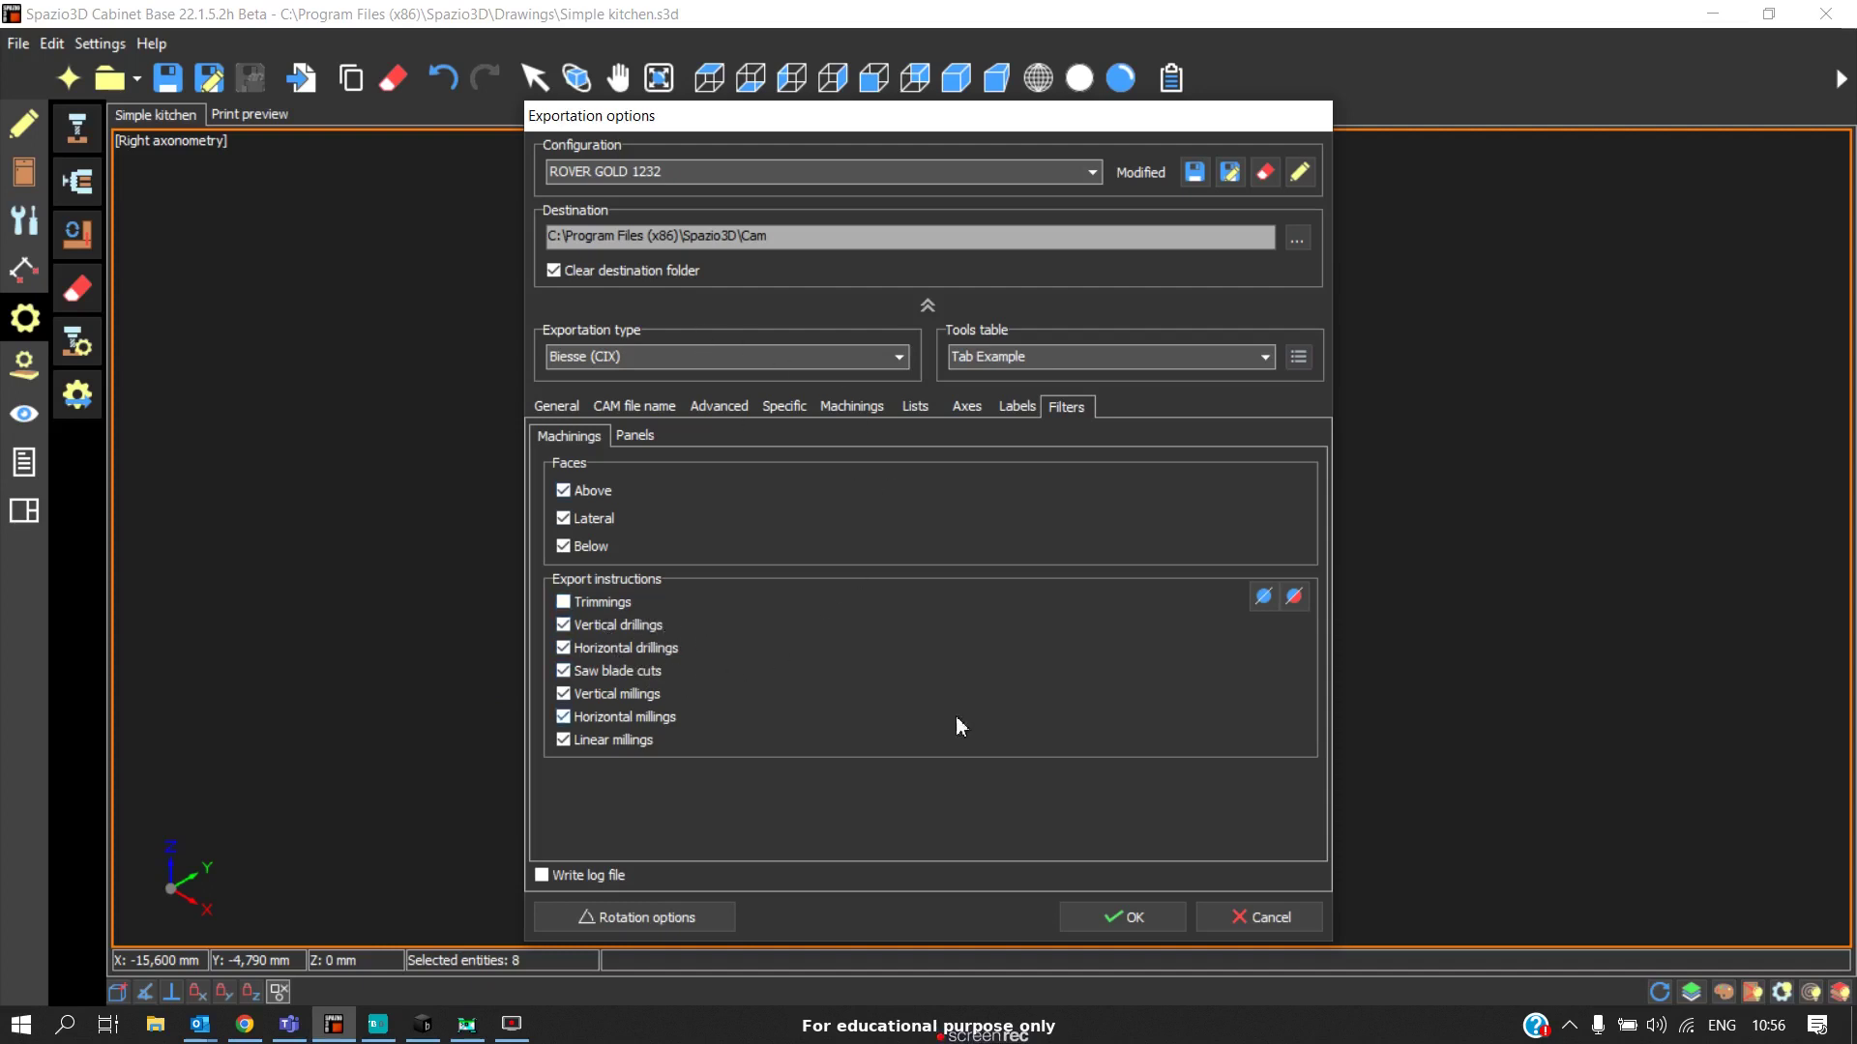
Switch the configuration to ROVER KFT 1224, review its Faces, and confirm its filters include Trimmings.
left_click(566, 414)
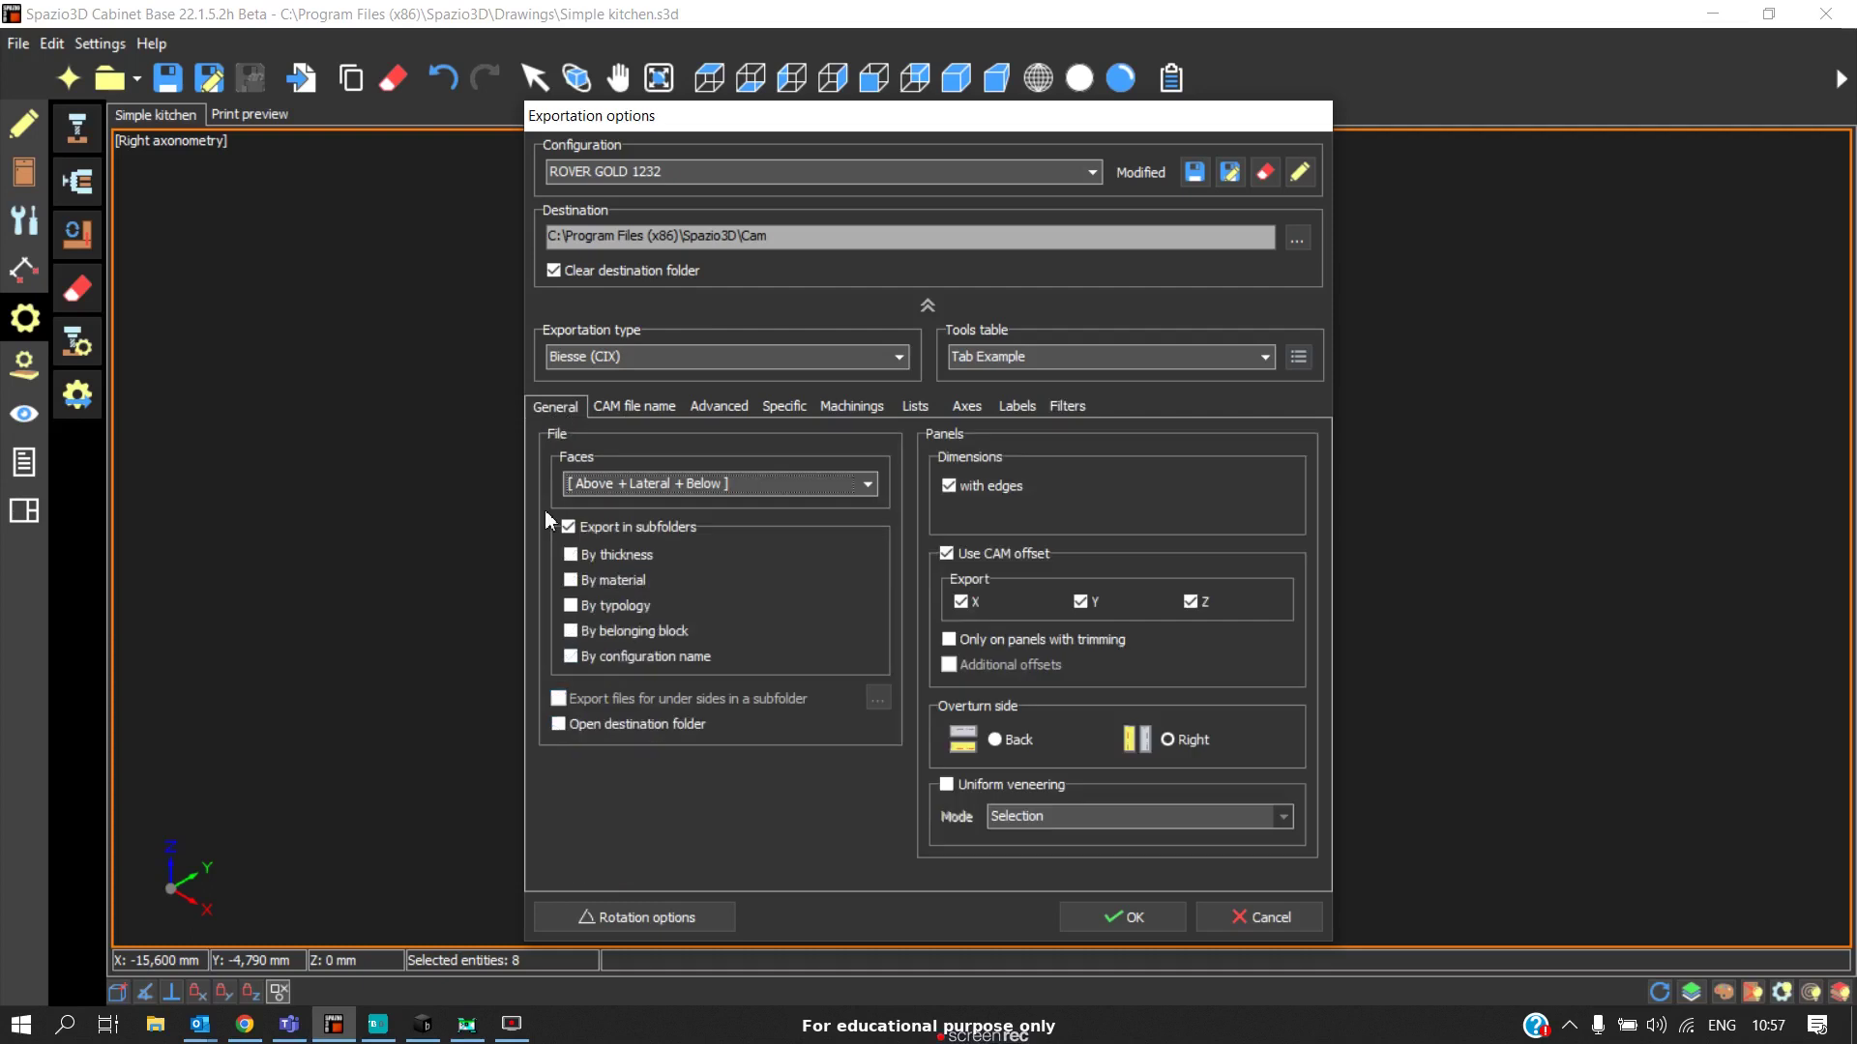
left_click(636, 184)
left_click(633, 237)
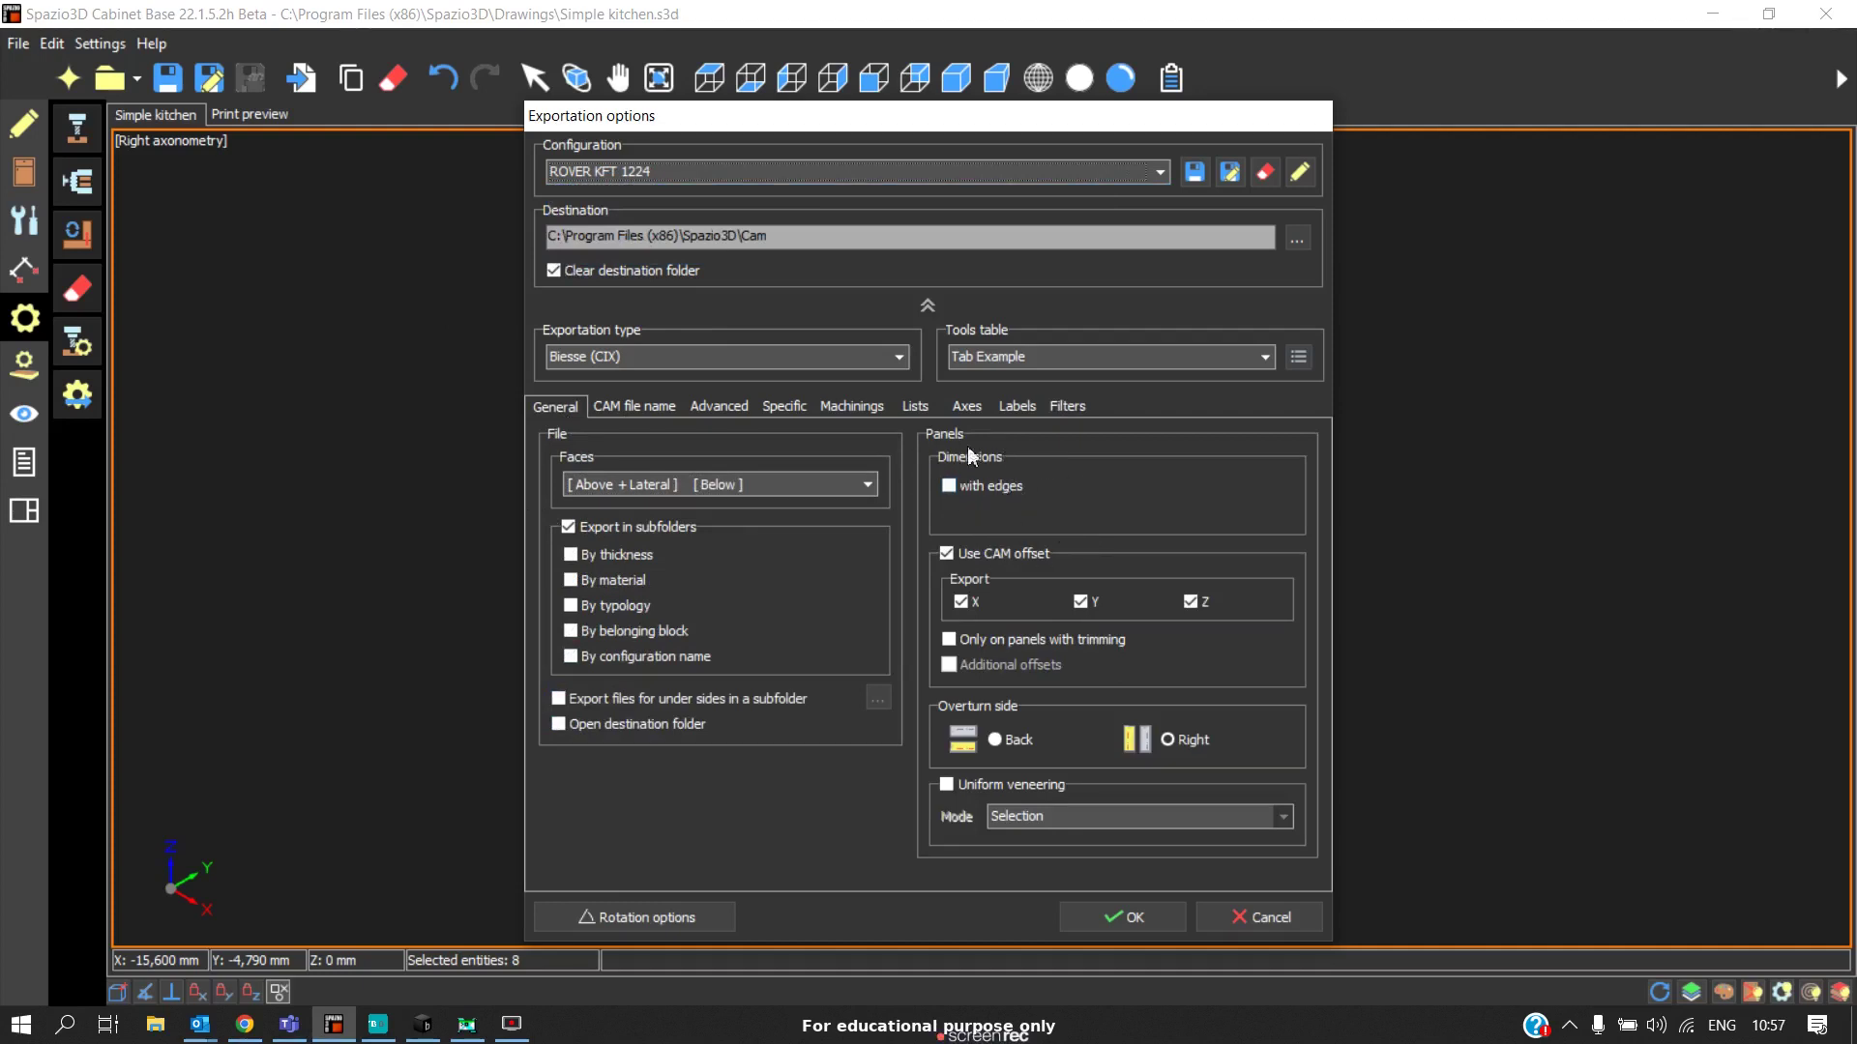
left_click(808, 485)
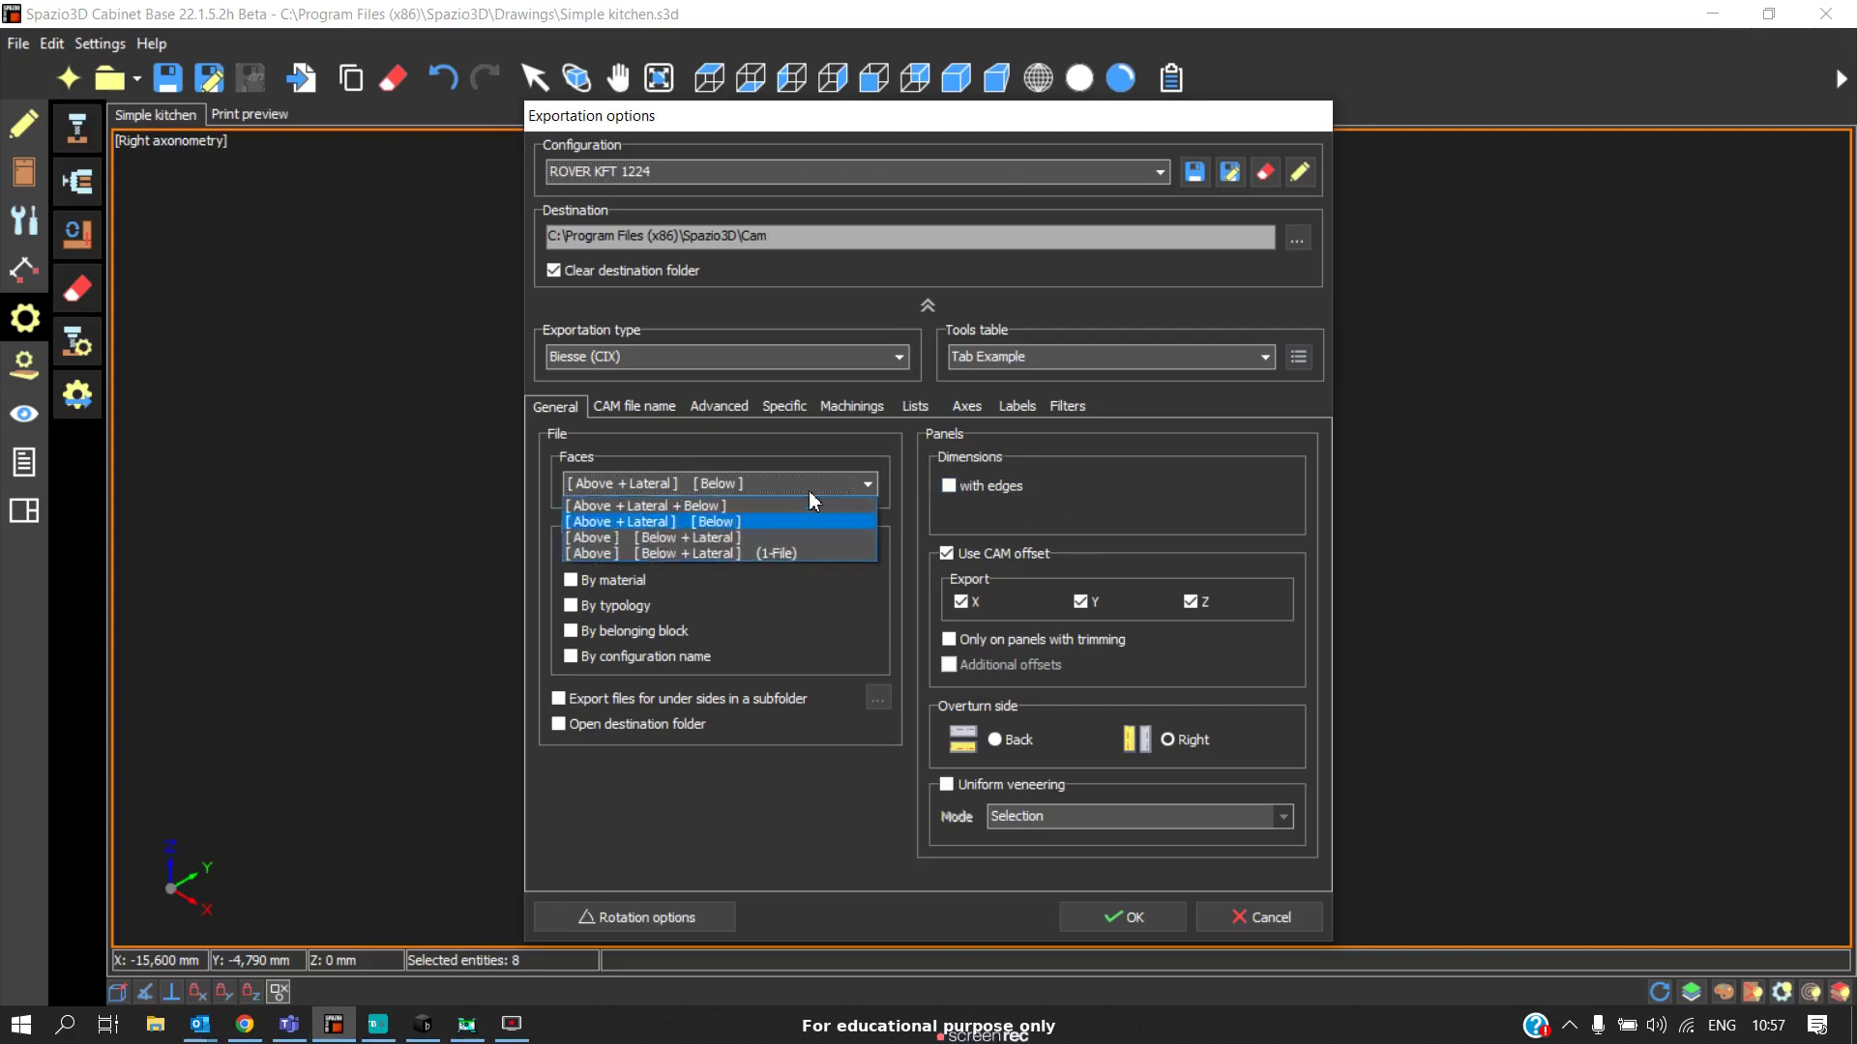
left_click(716, 489)
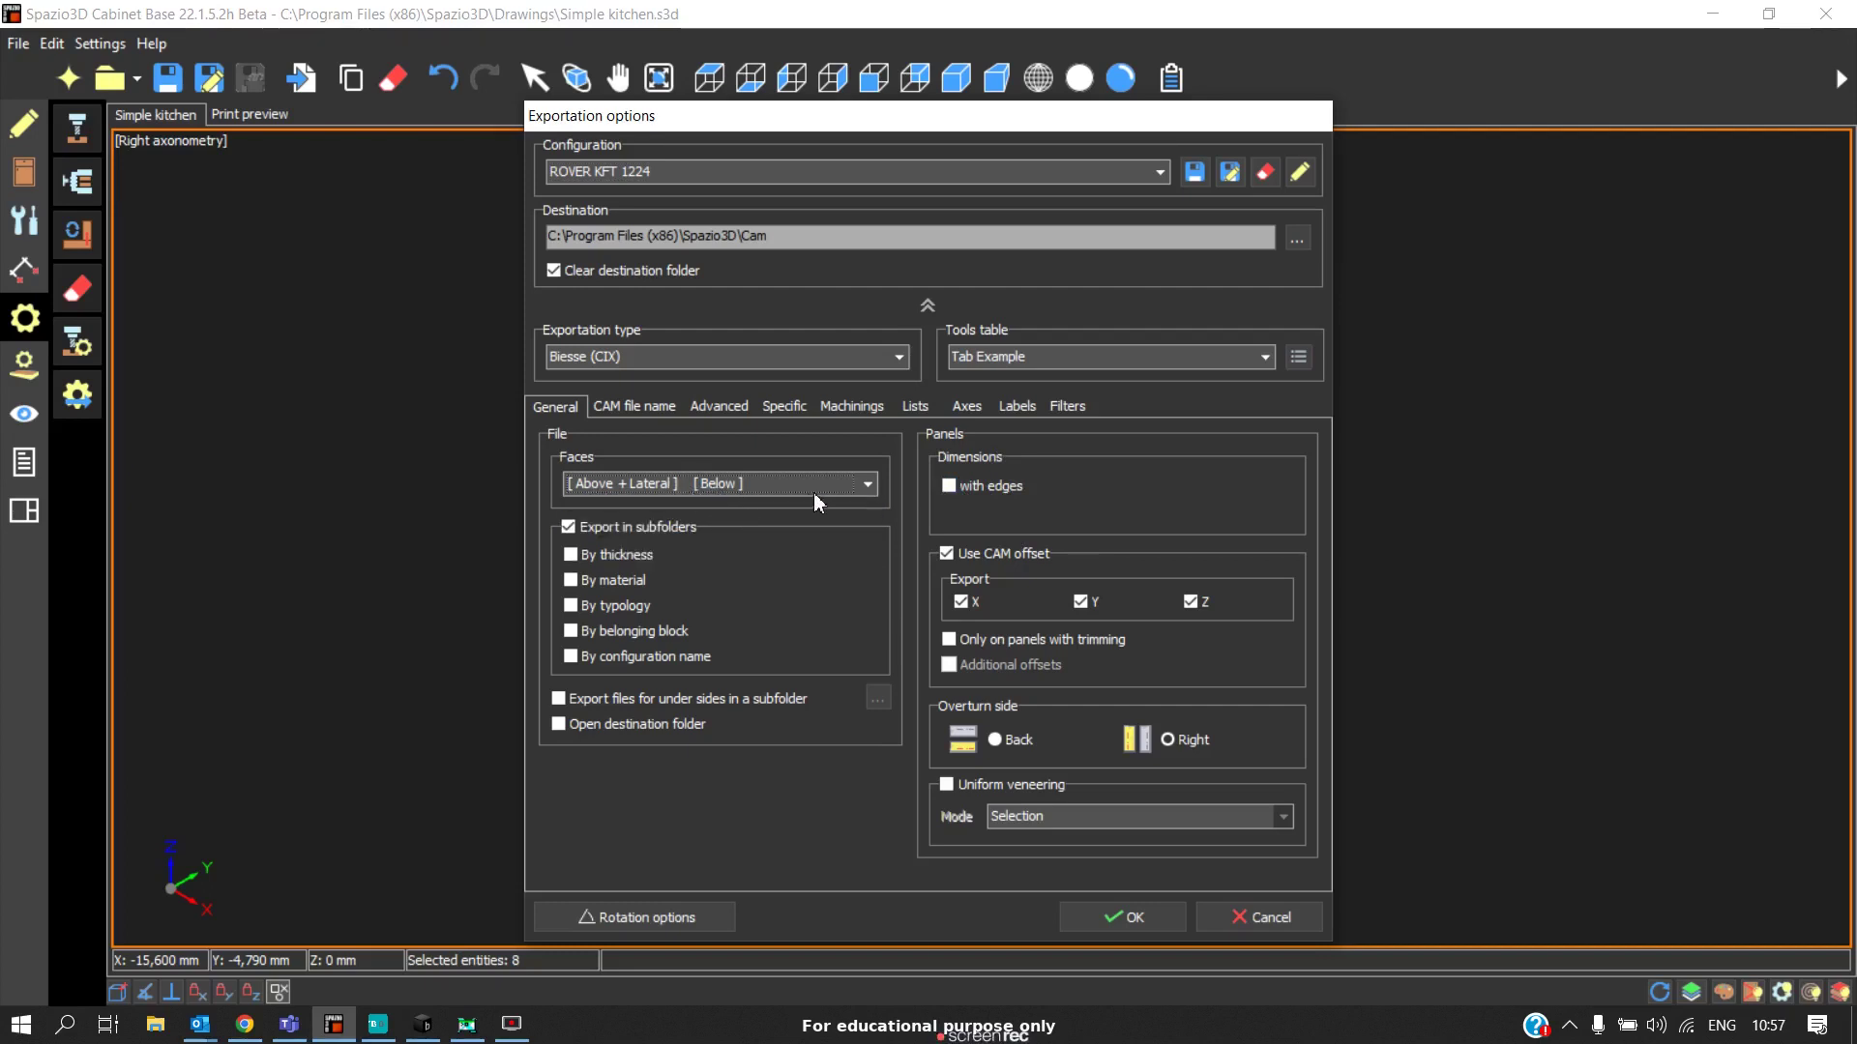
left_click(1054, 408)
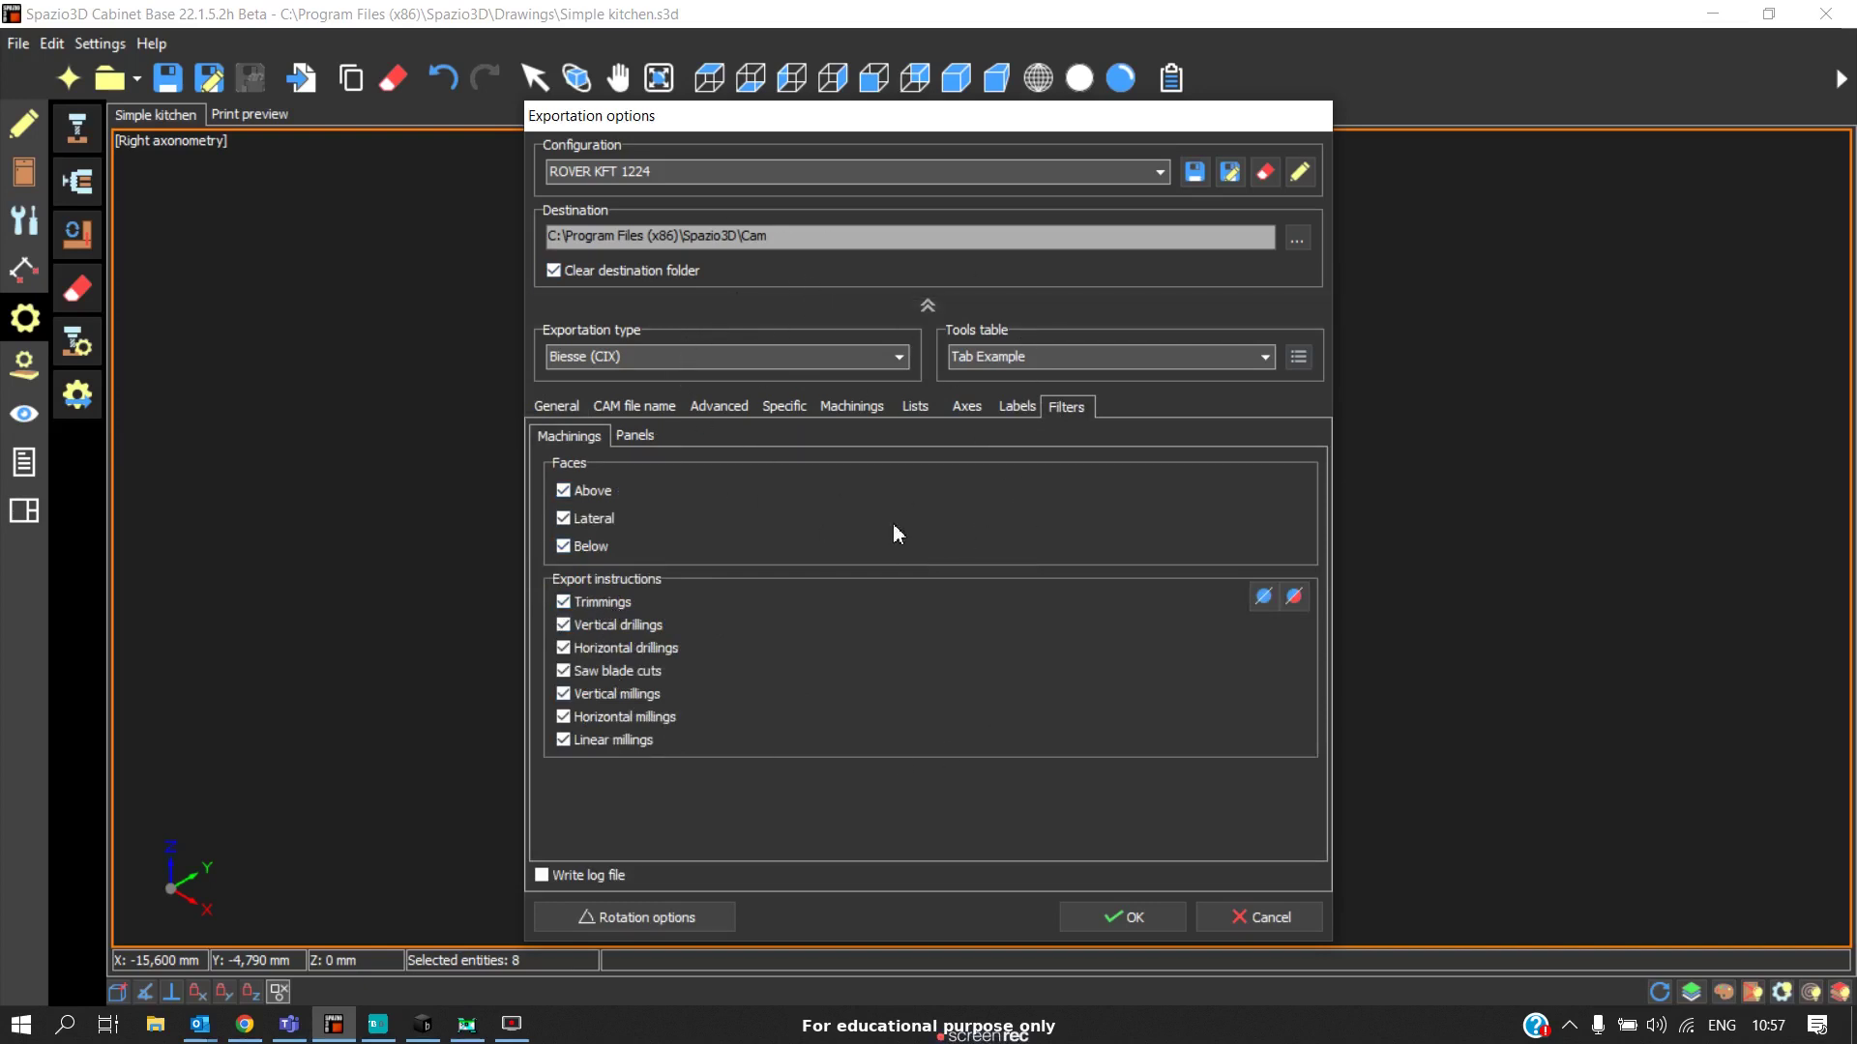
Export the cabinets with ROVER GOLD 1232, producing 56 Biesse (CIX) files.
left_click(625, 171)
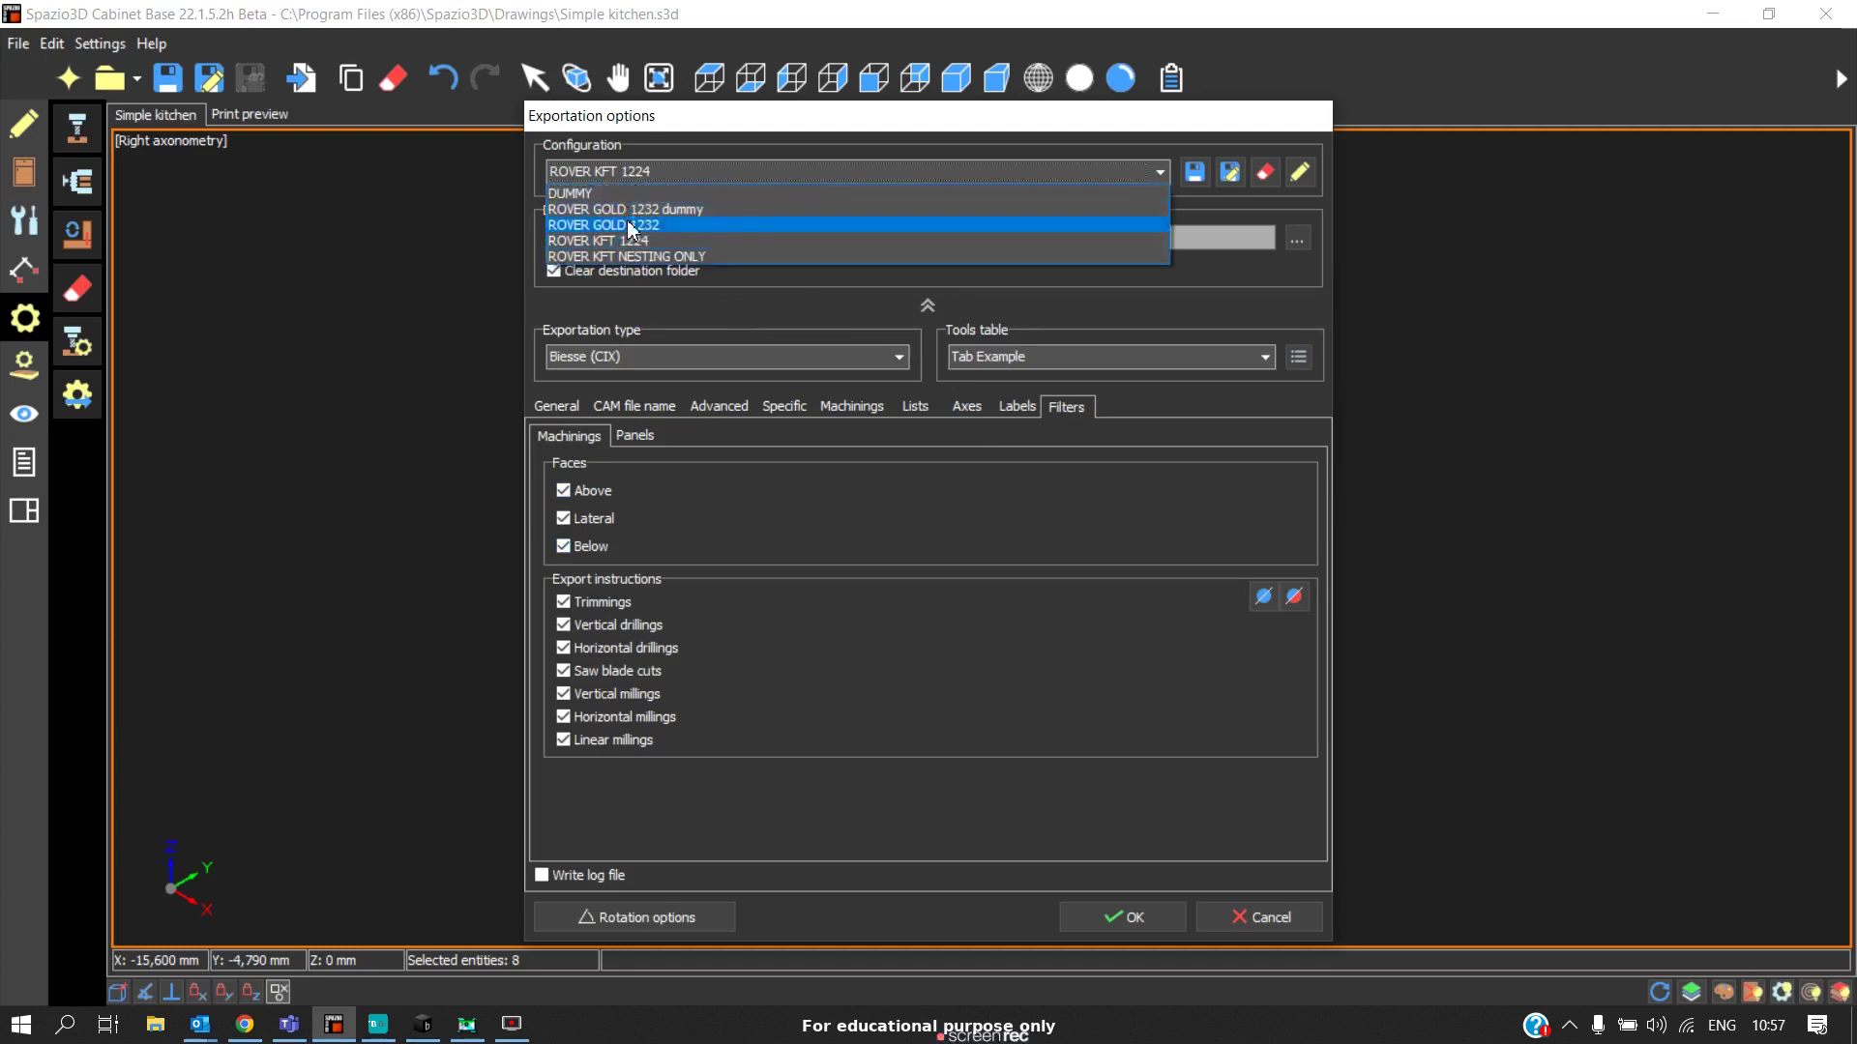
left_click(630, 227)
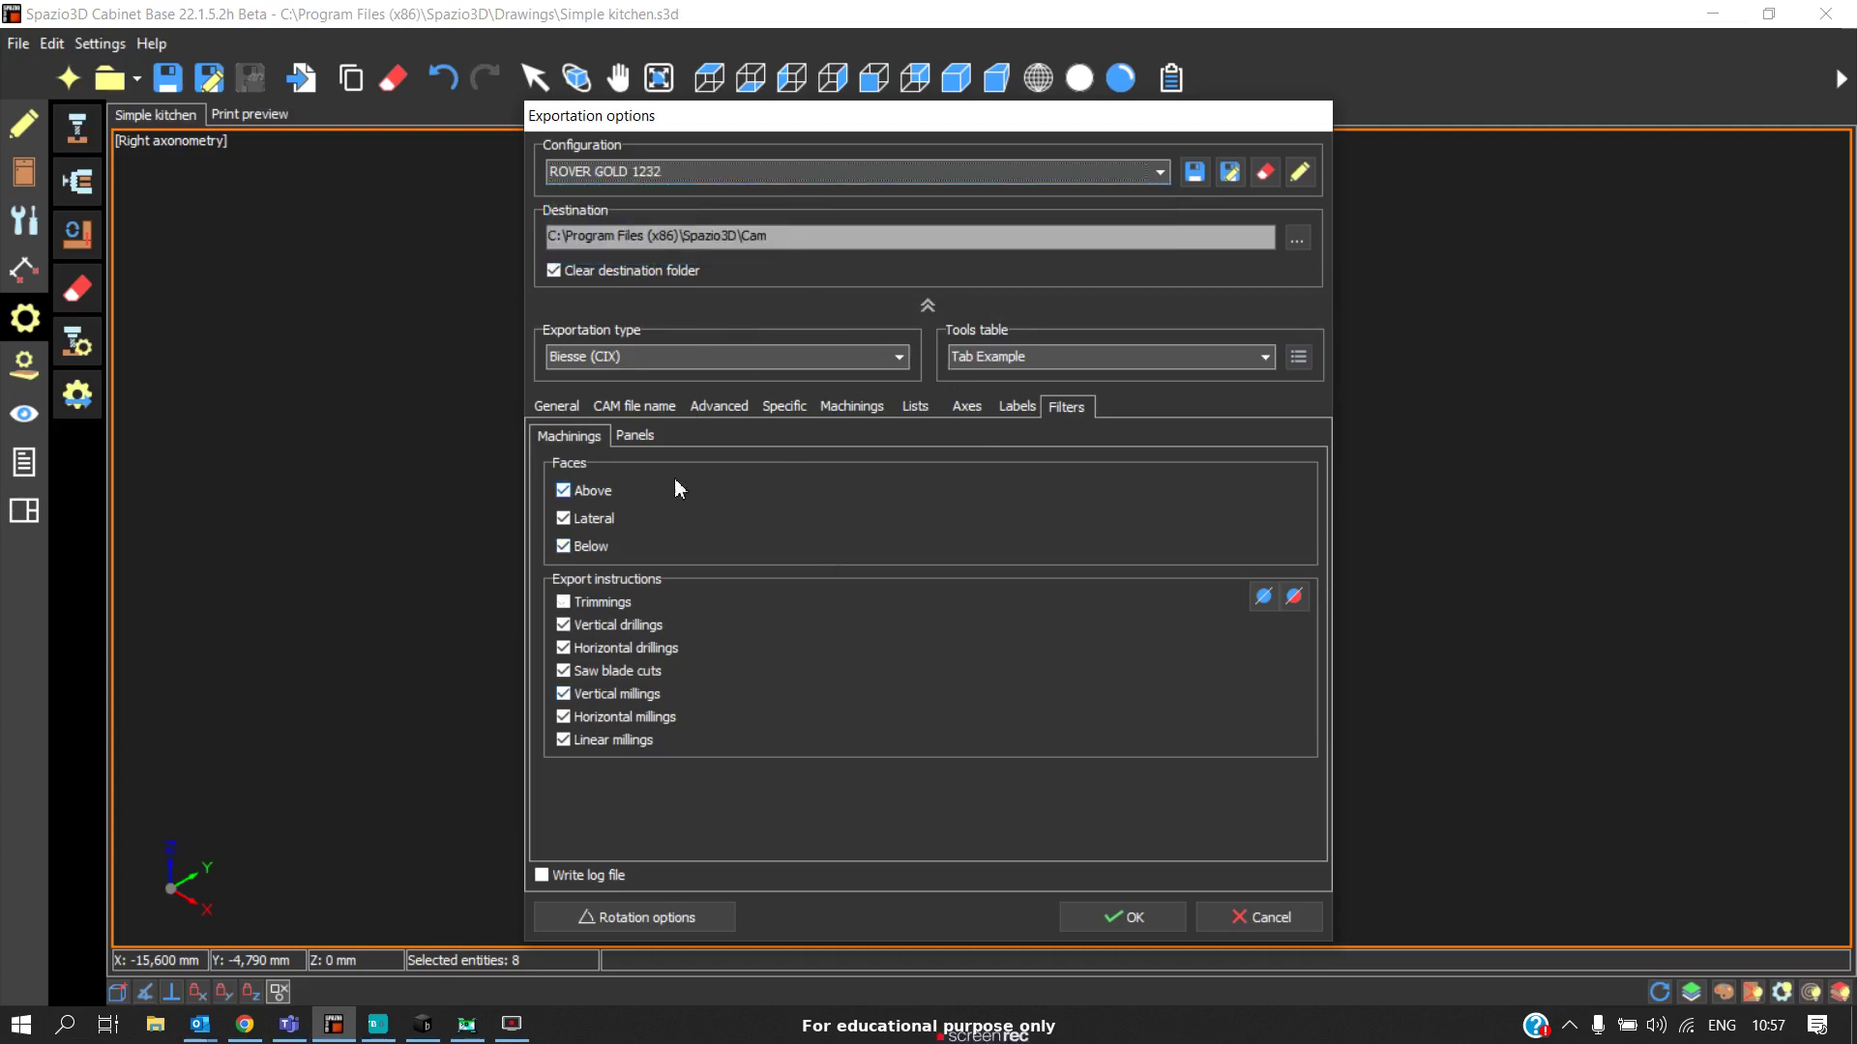
left_click(571, 407)
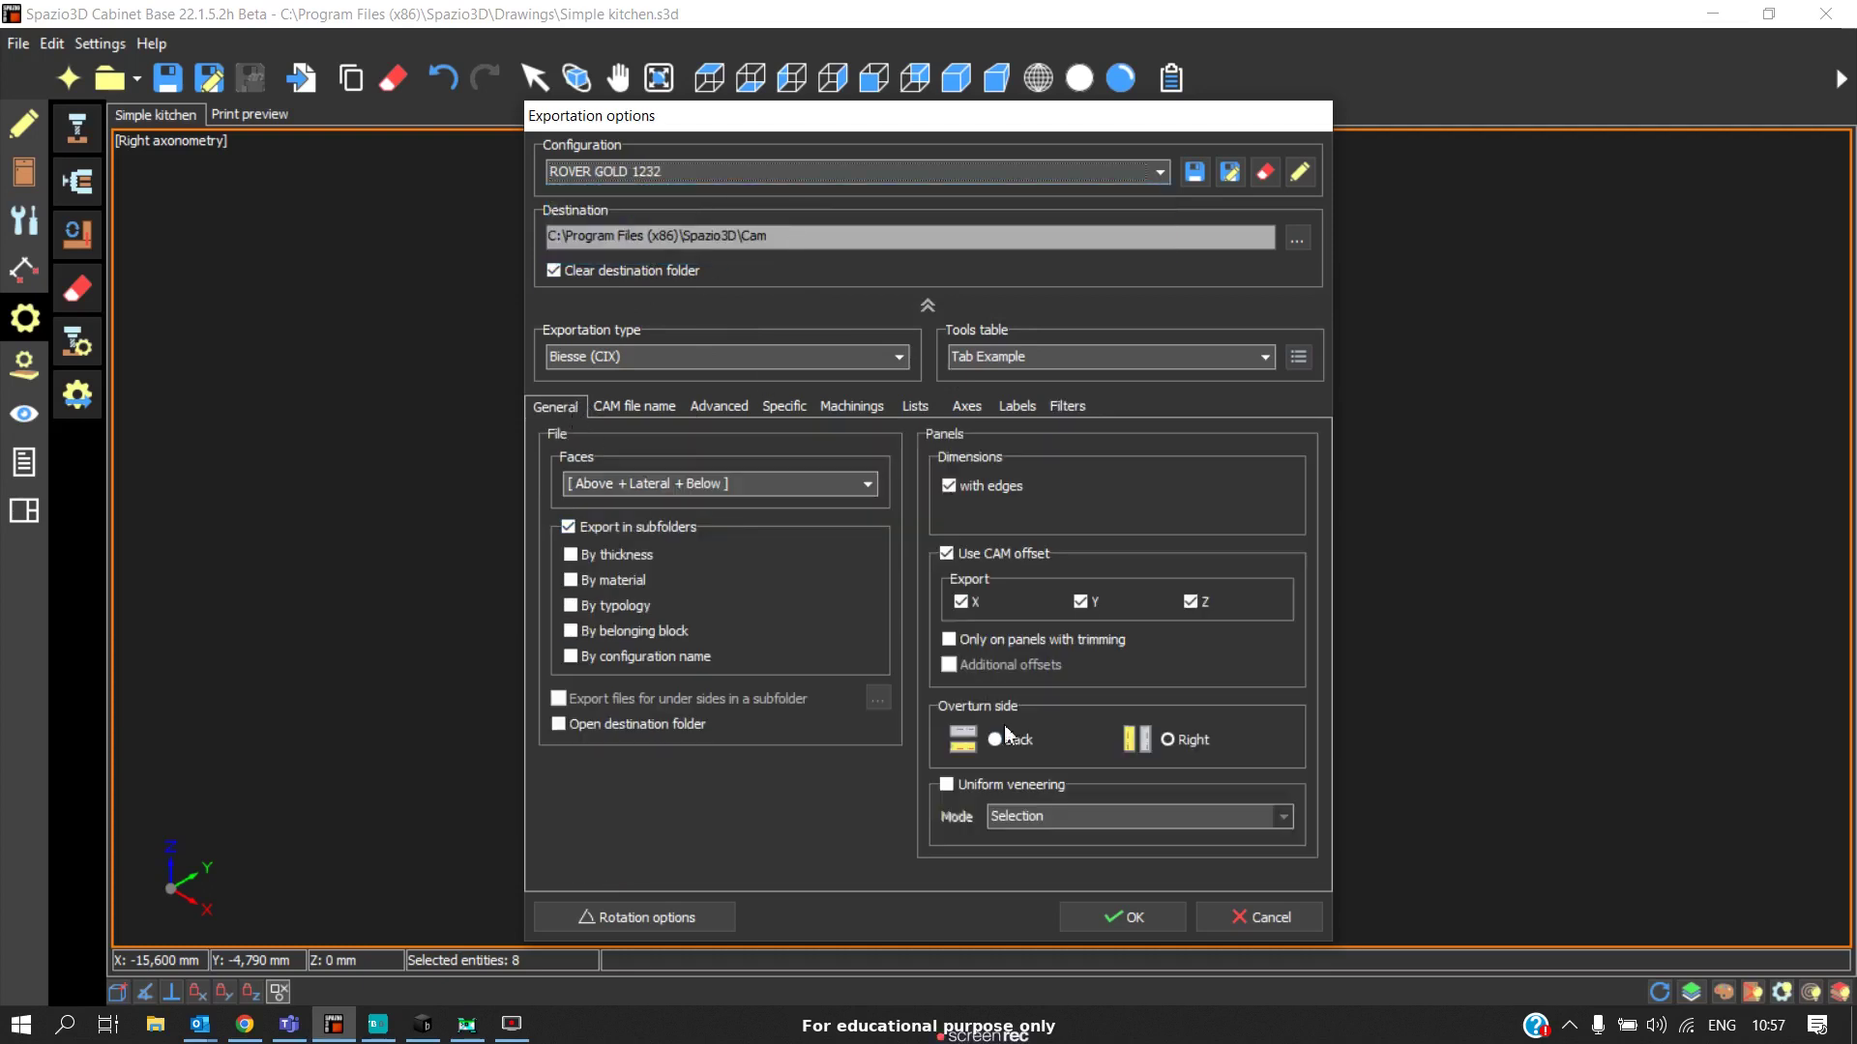
left_click(1116, 919)
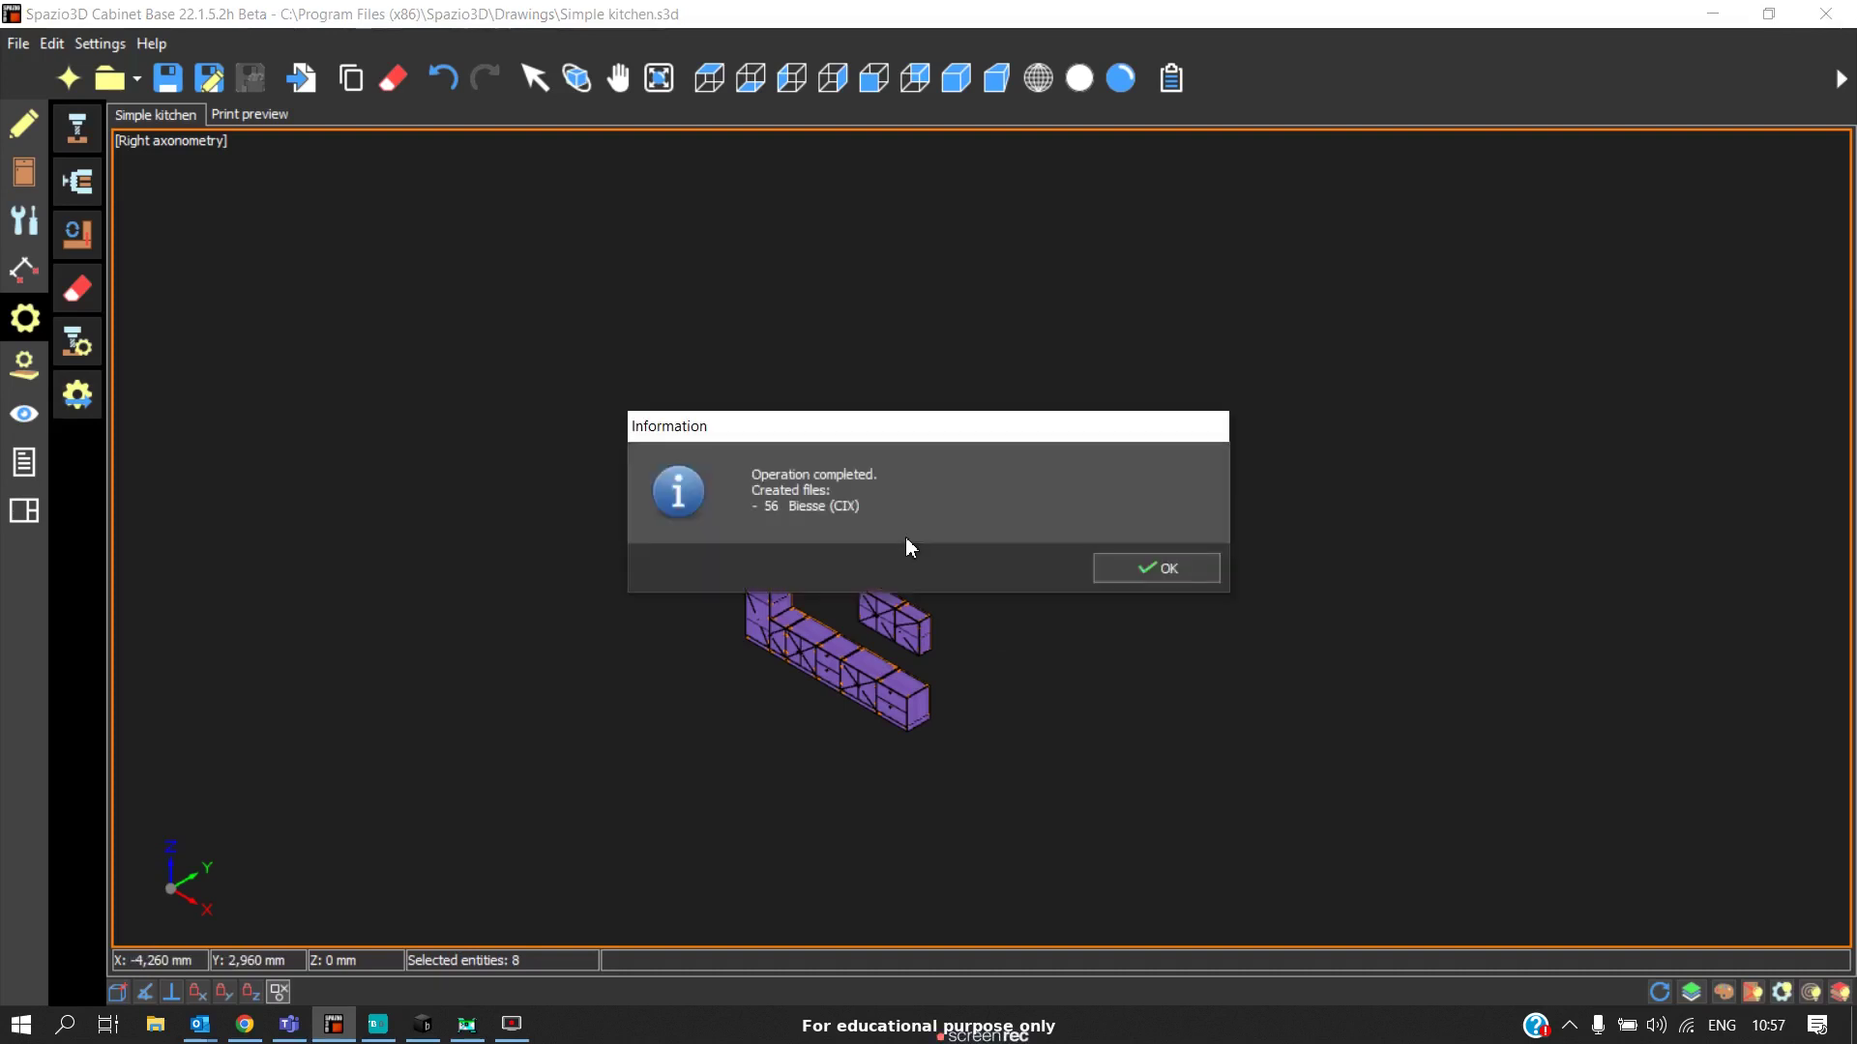
left_click(1148, 576)
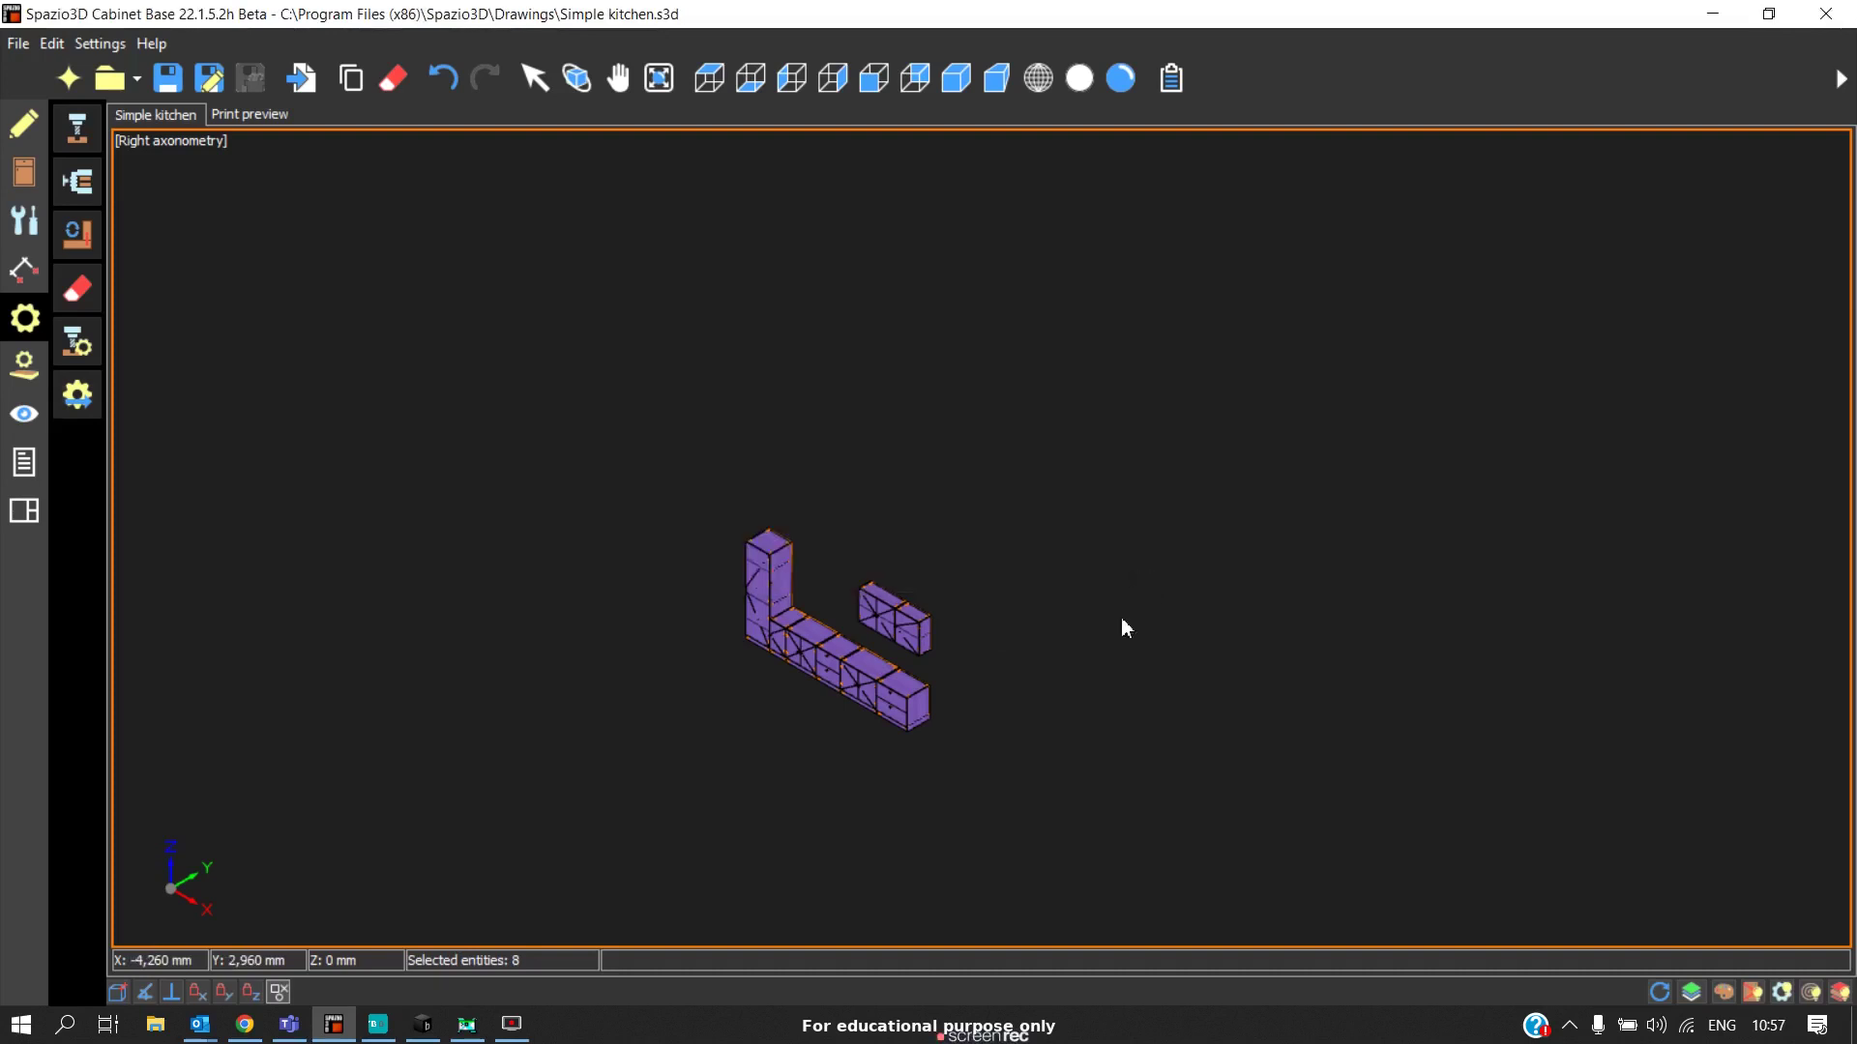
Re-export the selected cabinets with ROVER KFT 1224, creating 70 Biesse (CIX) files.
left_click(85, 402)
right_click(880, 543)
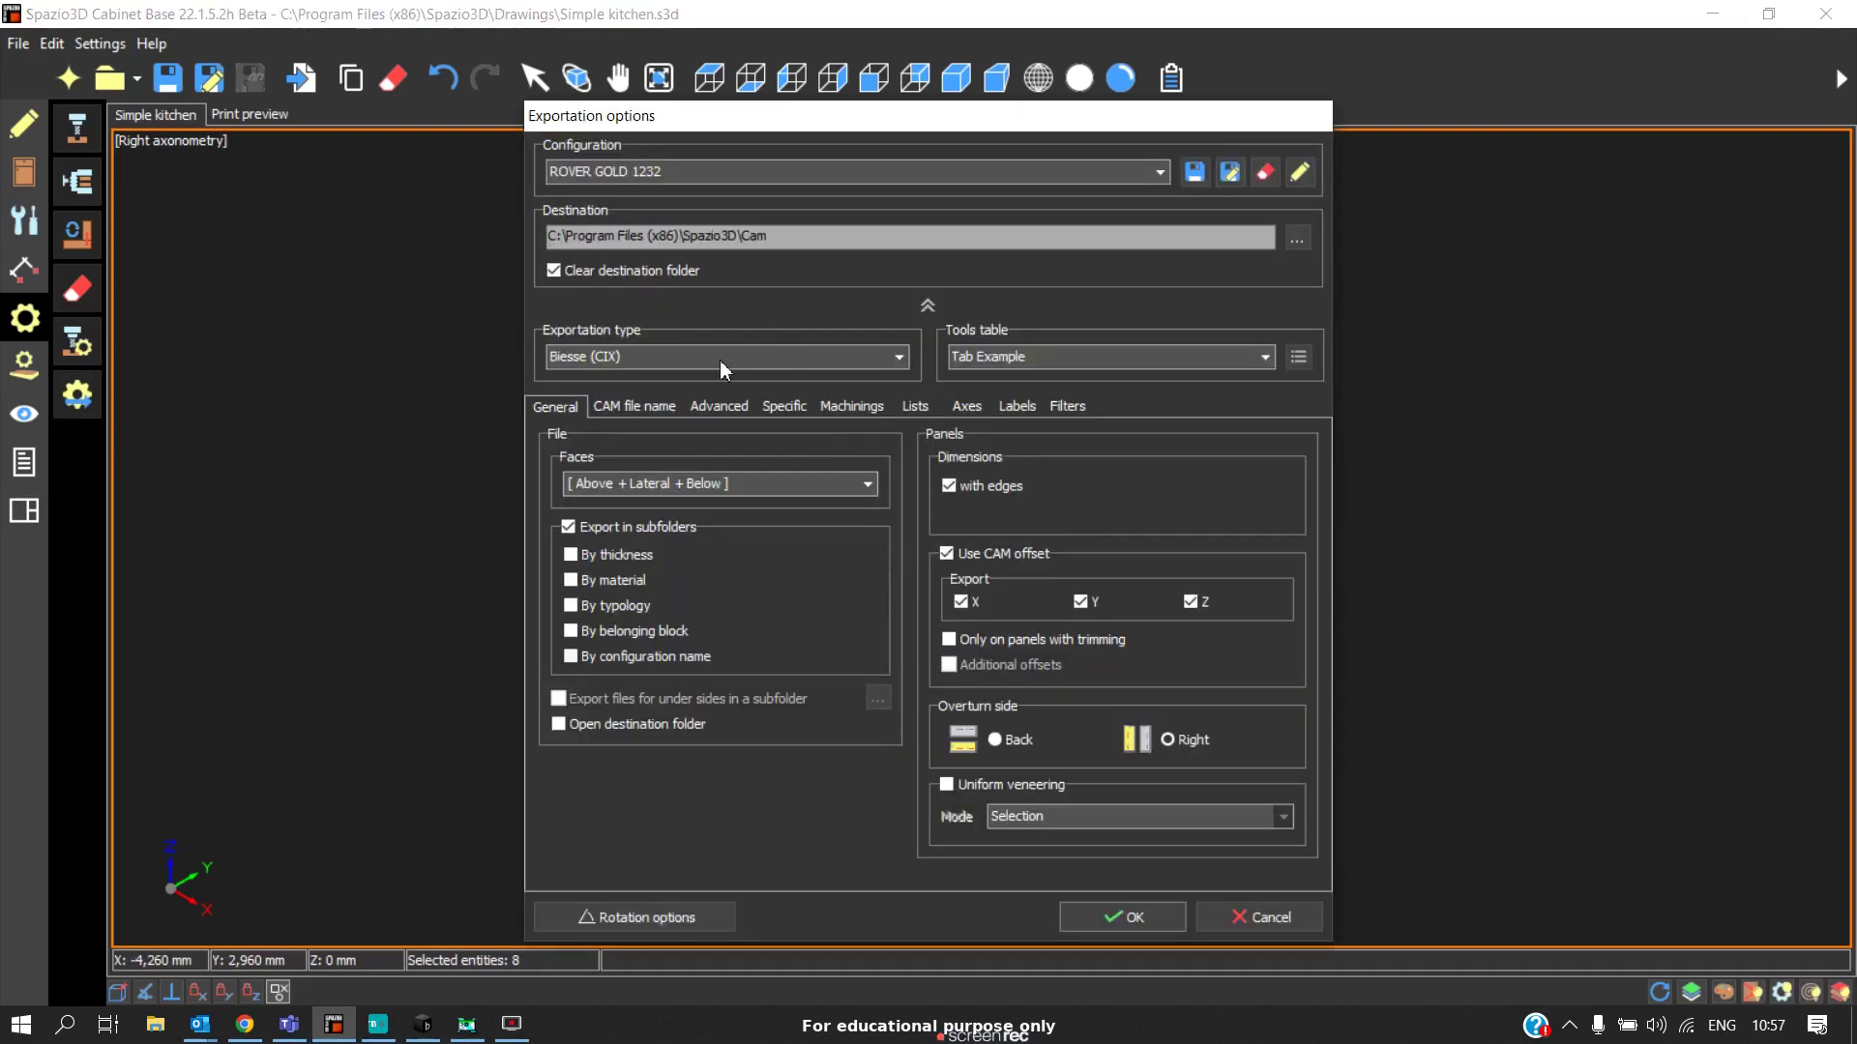
left_click(639, 172)
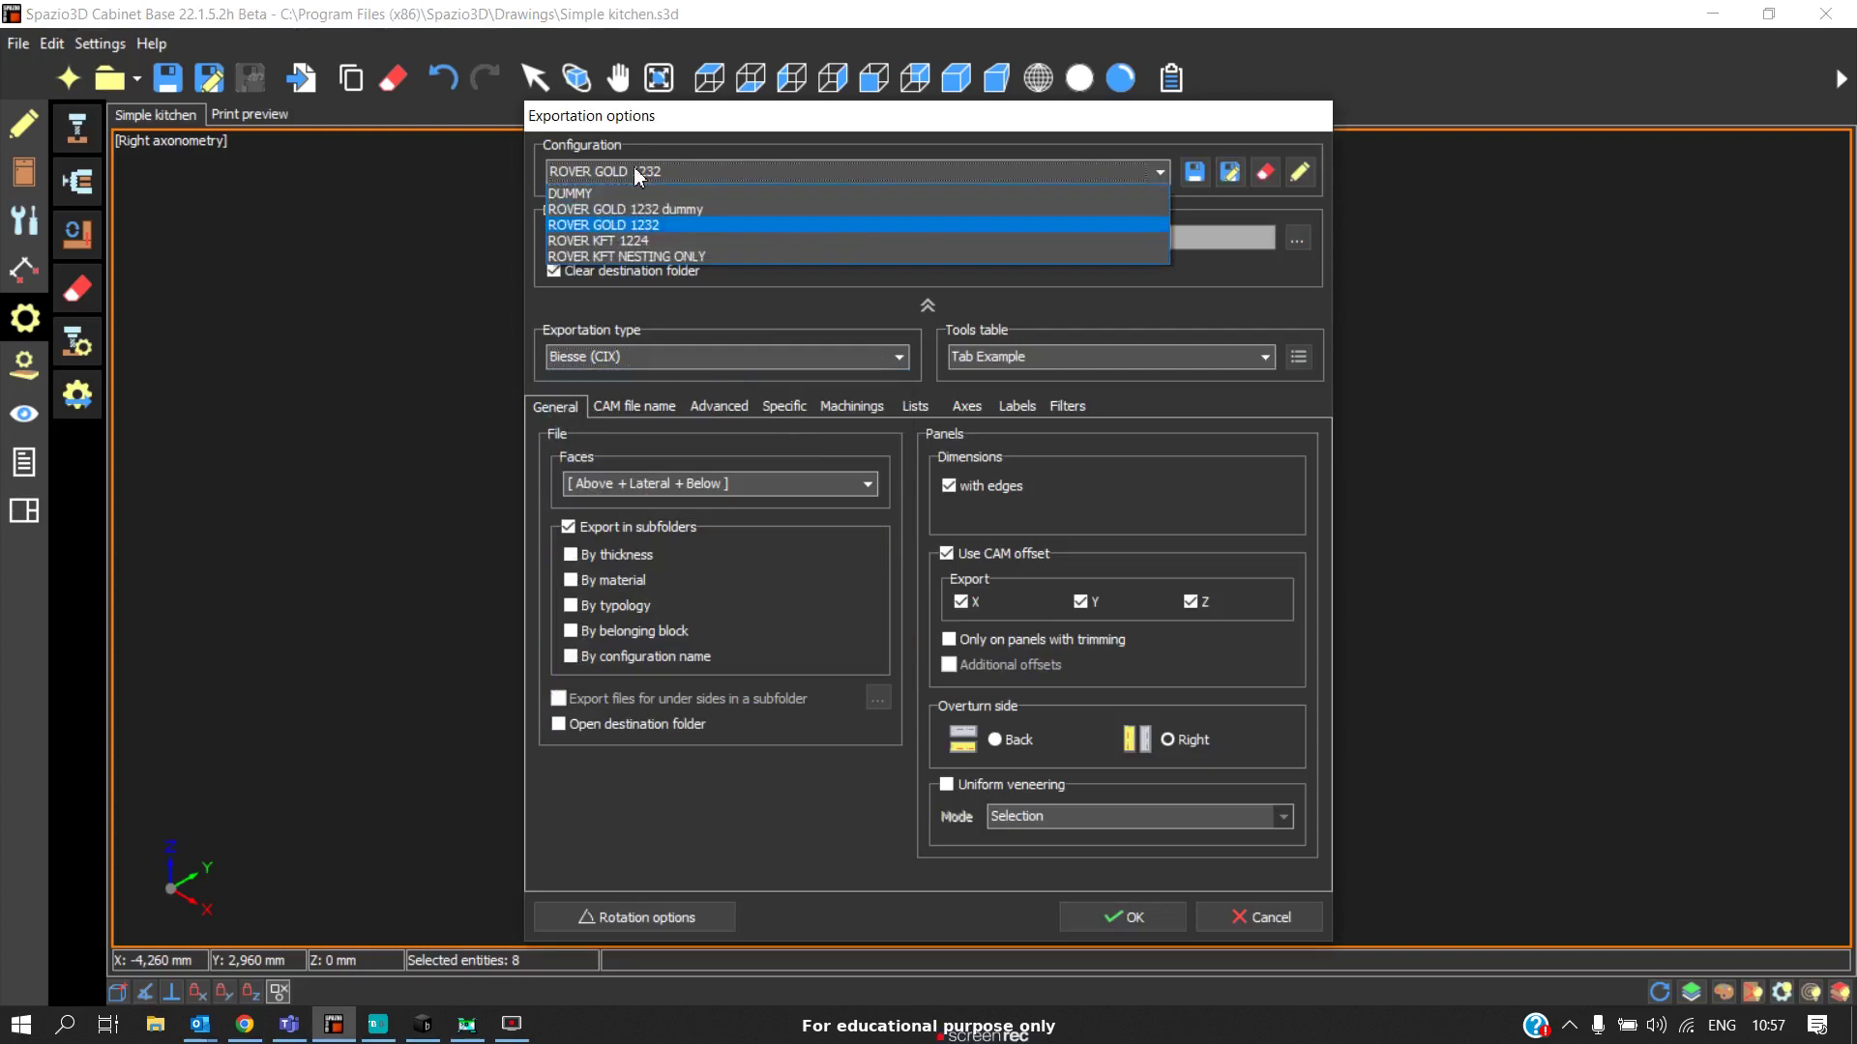
left_click(638, 241)
left_click(1122, 916)
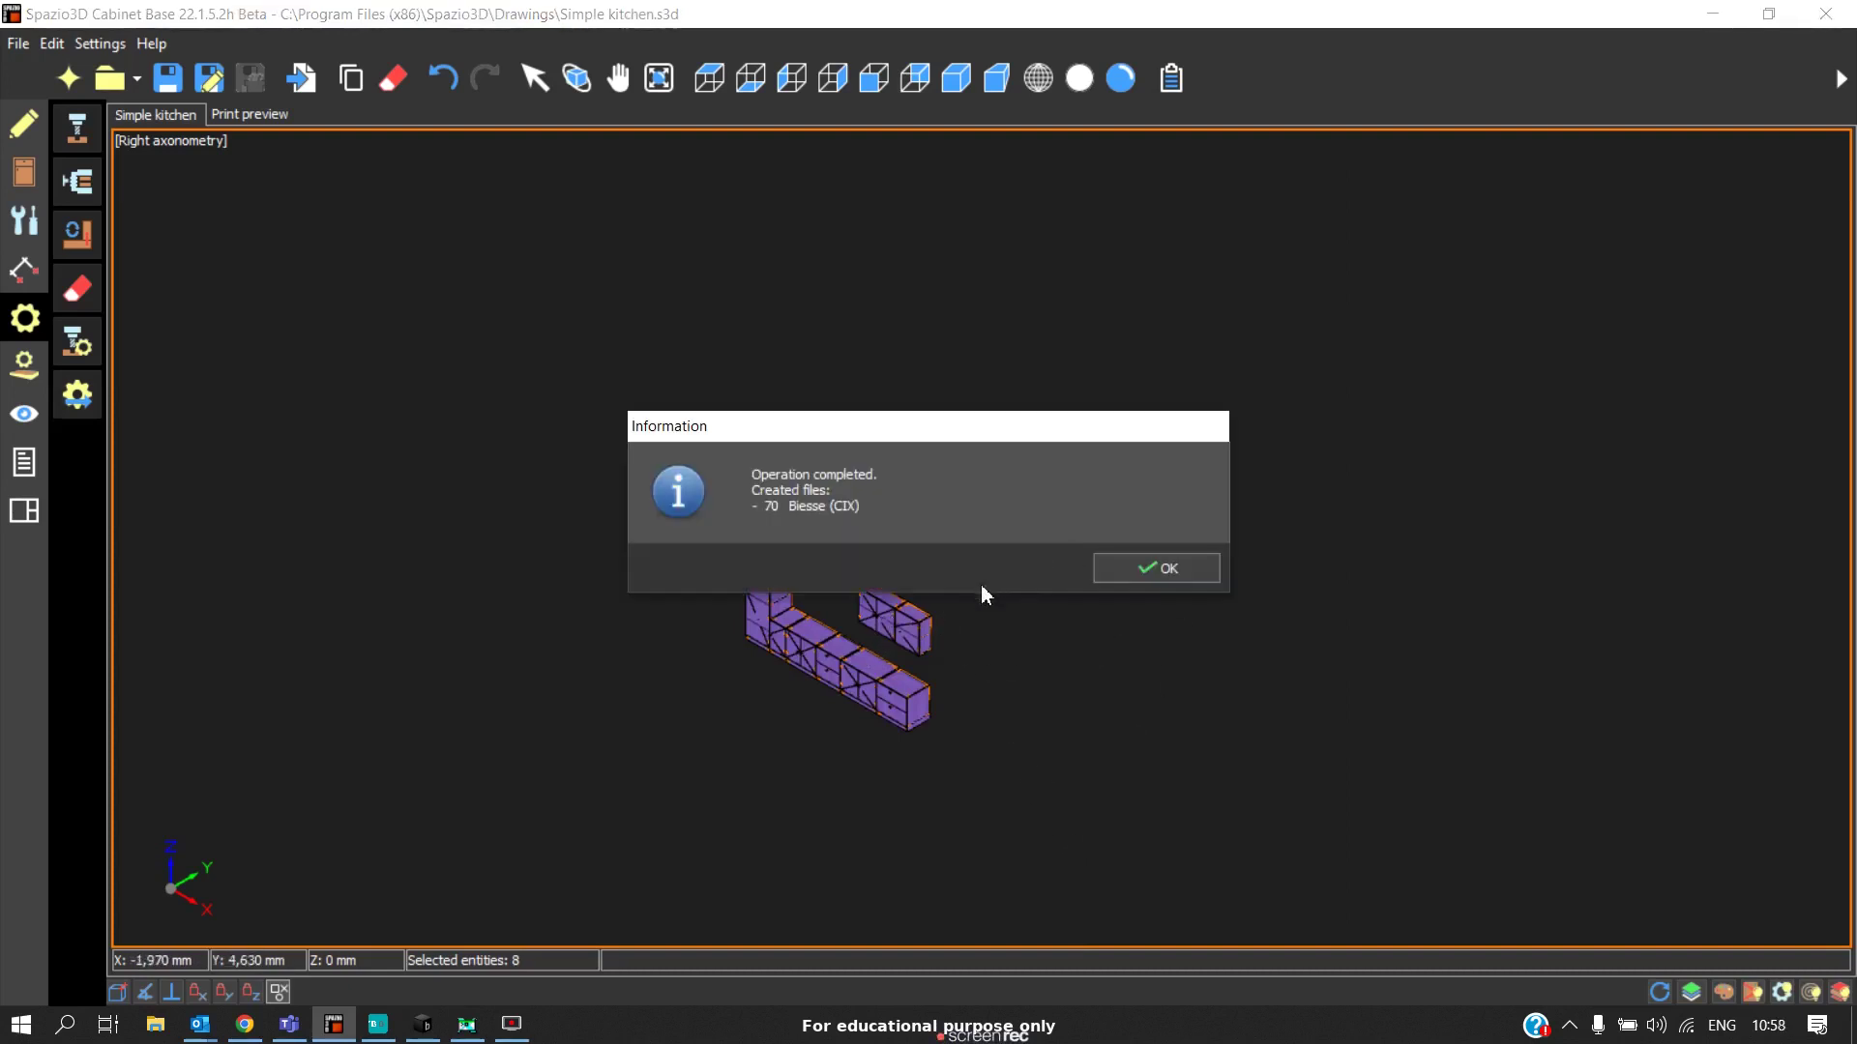
left_click(1112, 569)
Close the export report, orbit and zoom in on the cabinets, then restore the right axonometric view.
left_click(1340, 817)
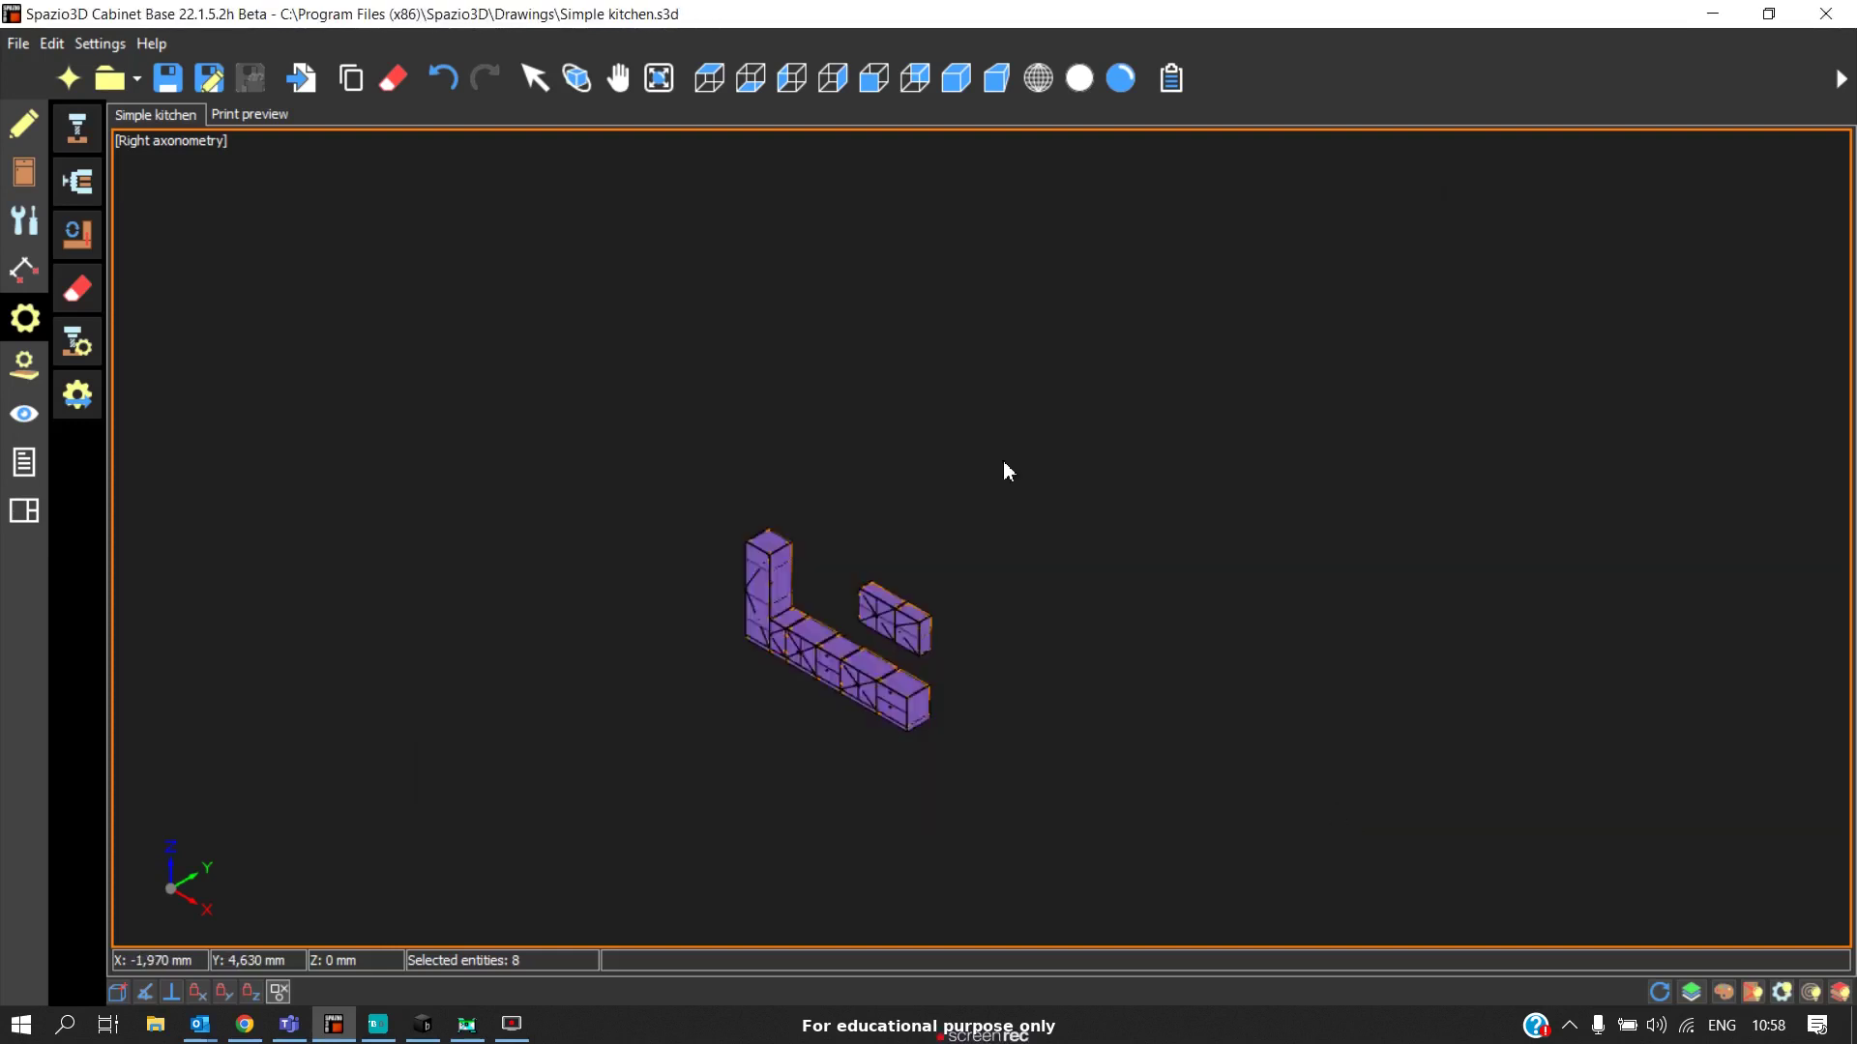
left_click(577, 77)
left_click_drag(1054, 525, 850, 552)
scroll(850, 551, "up", 3)
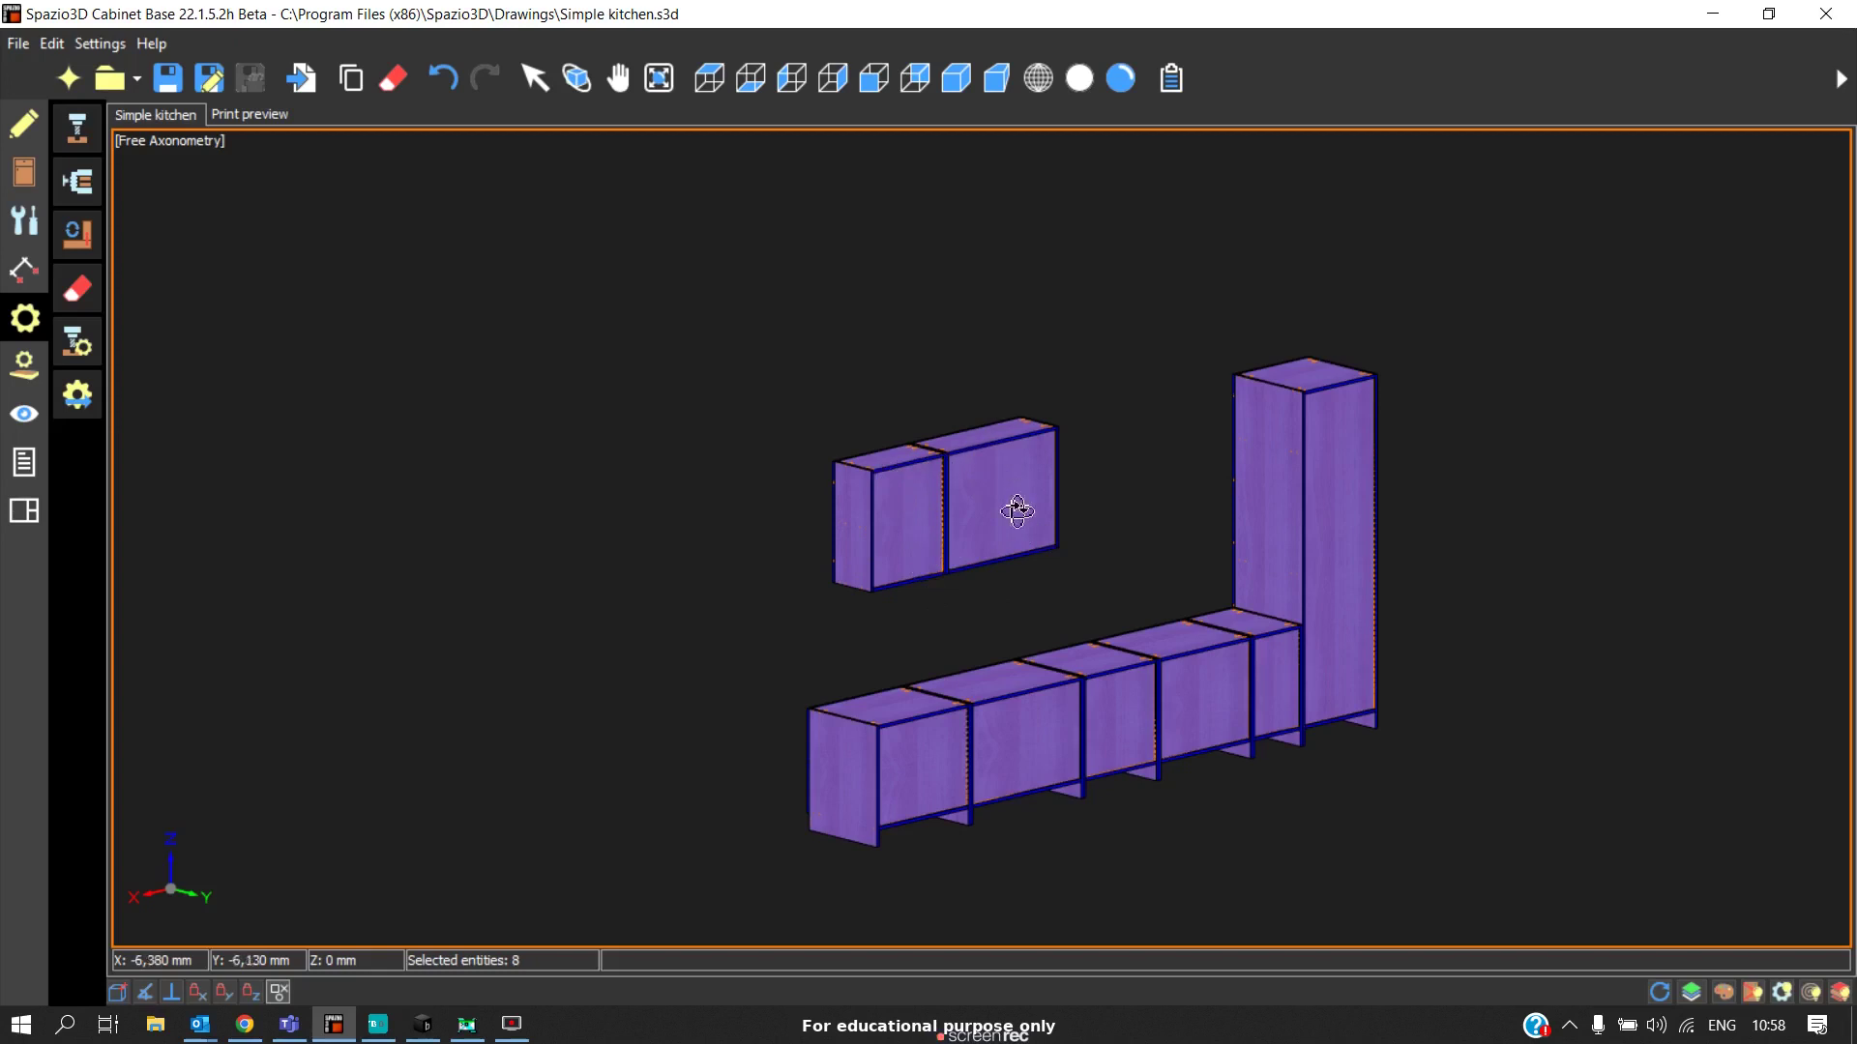
left_click_drag(1016, 514, 940, 530)
scroll(849, 481, "up", 3)
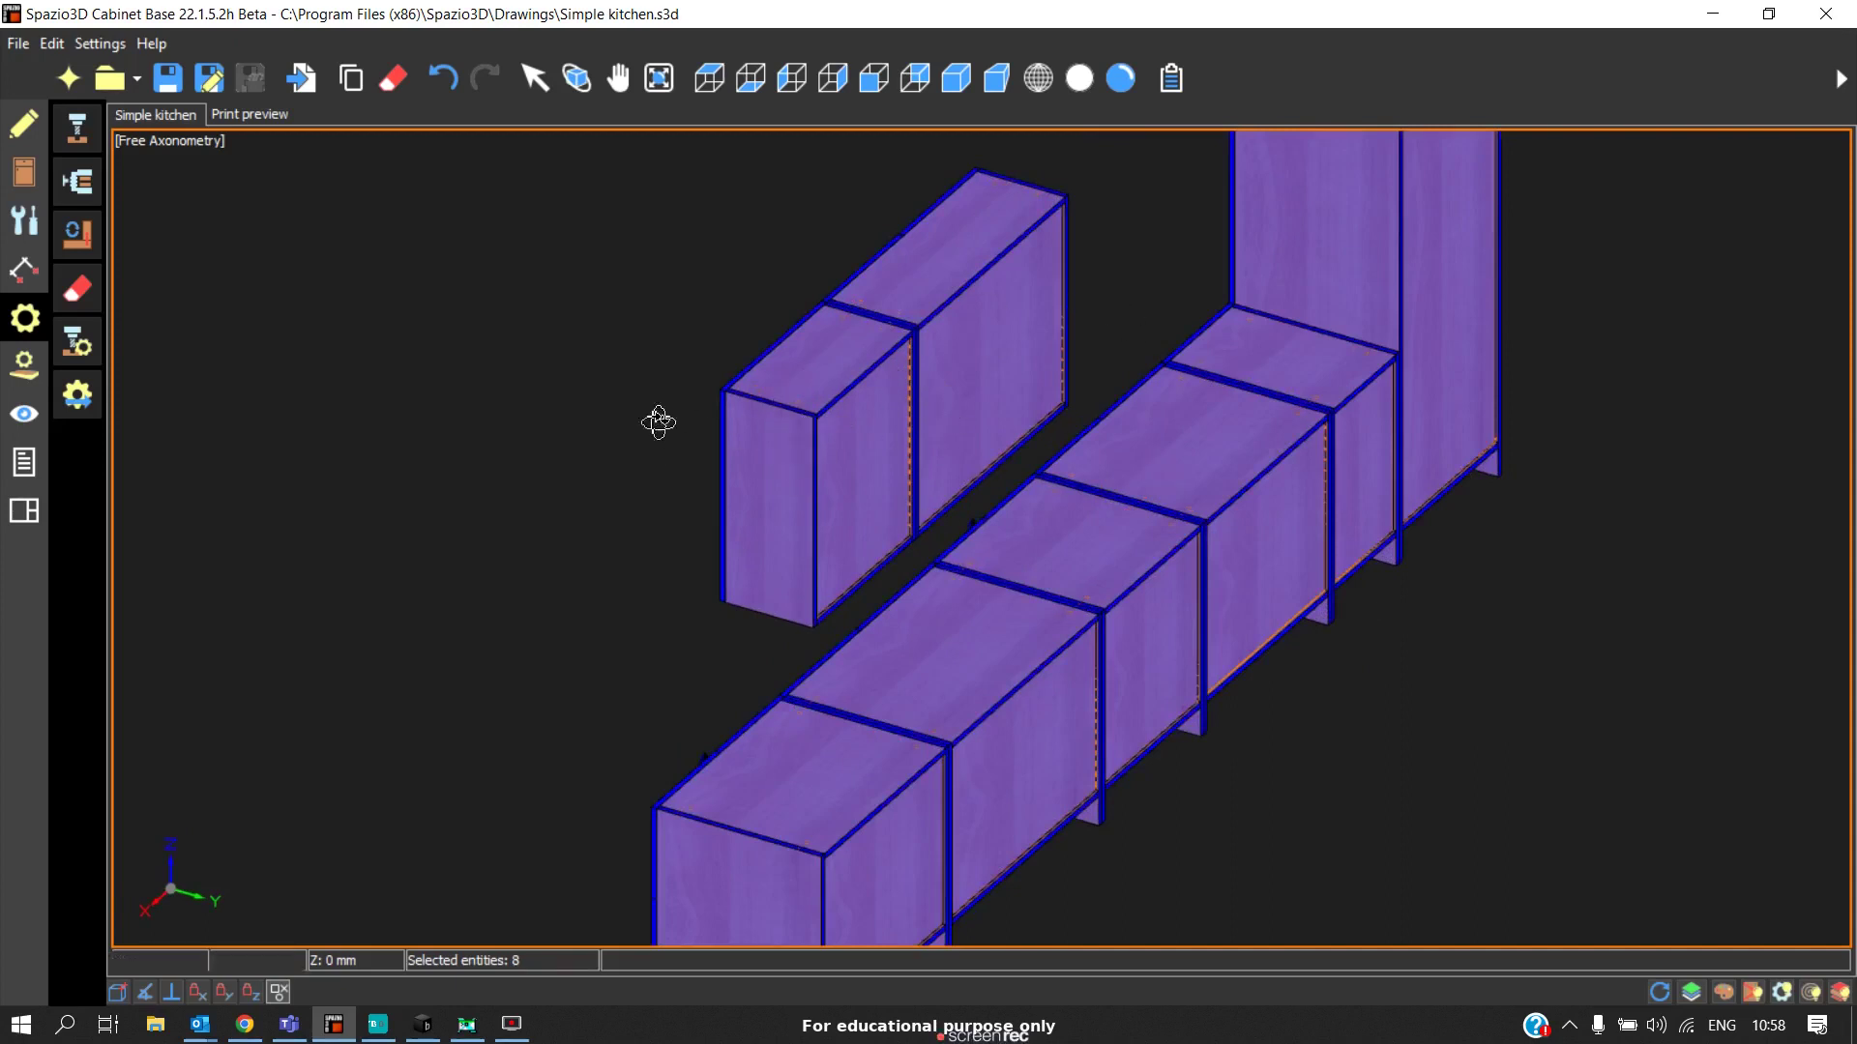
left_click(955, 77)
left_click(538, 78)
Reopen the instruction-file export options with ROVER KFT 1224 as the configuration.
left_click(77, 395)
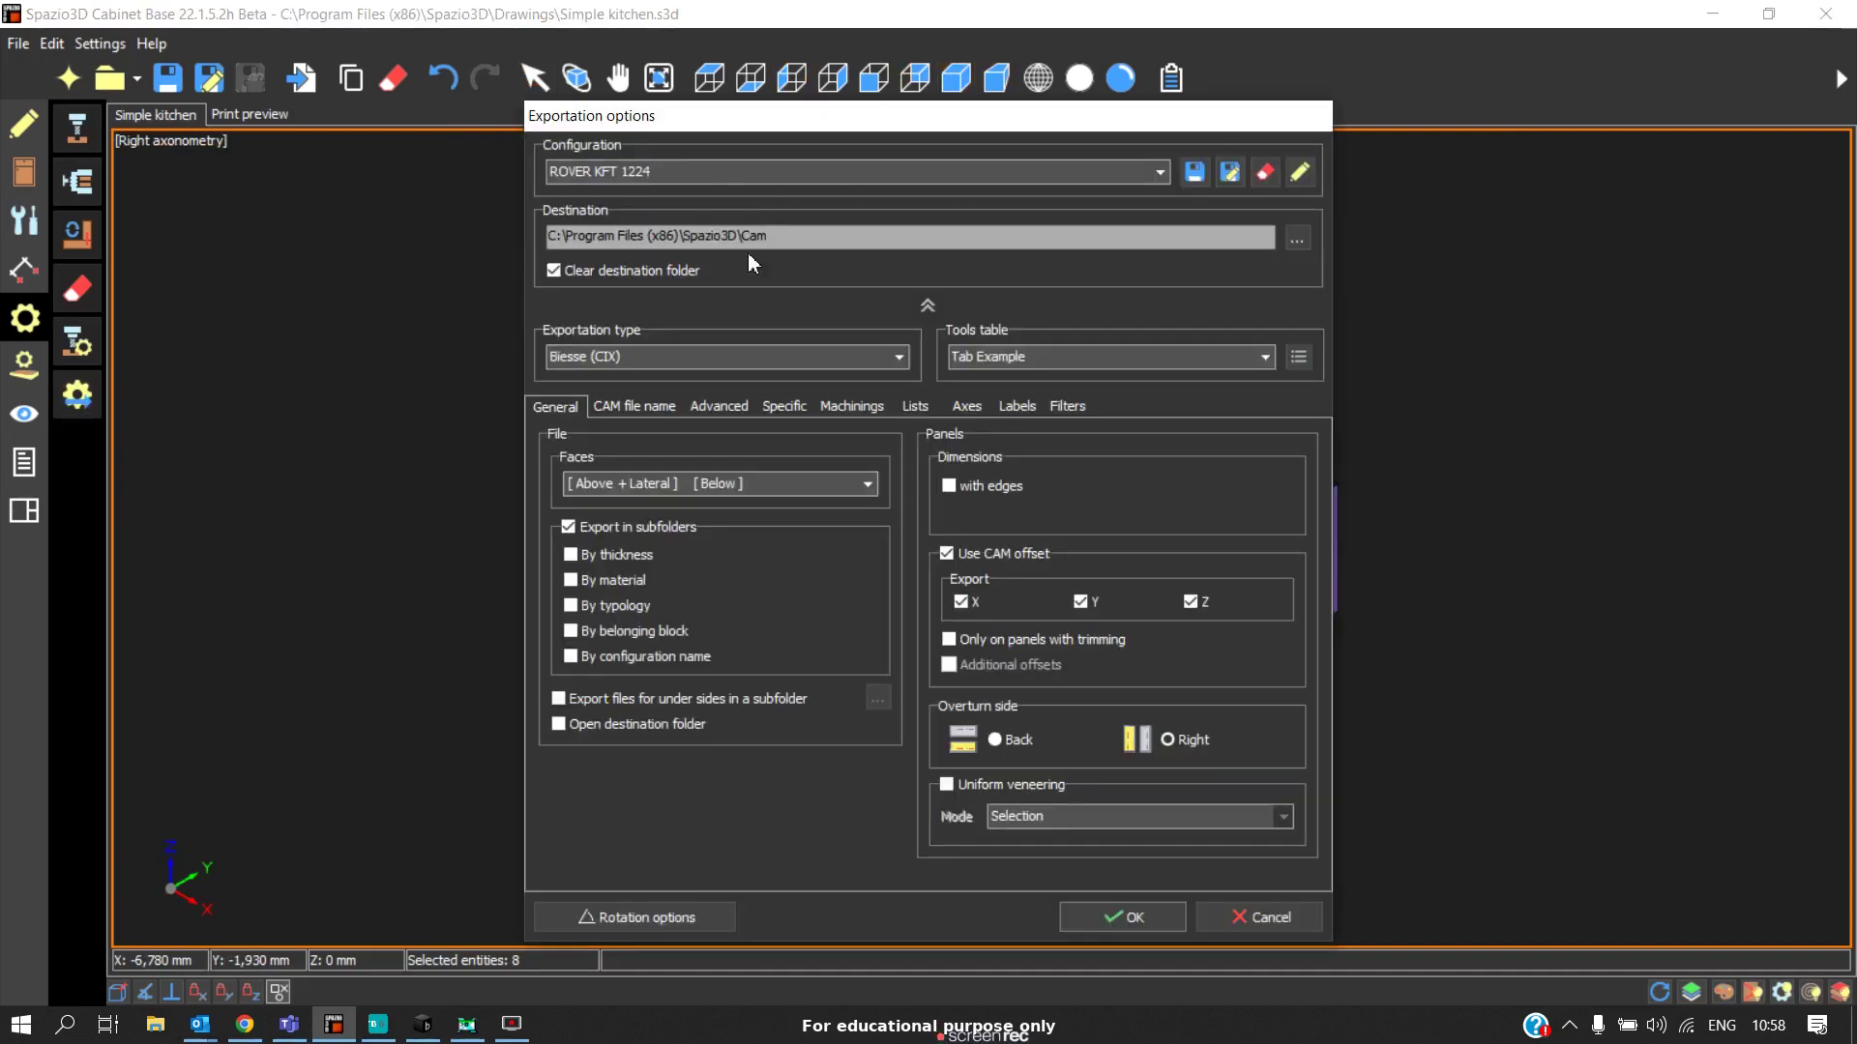
left_click(827, 171)
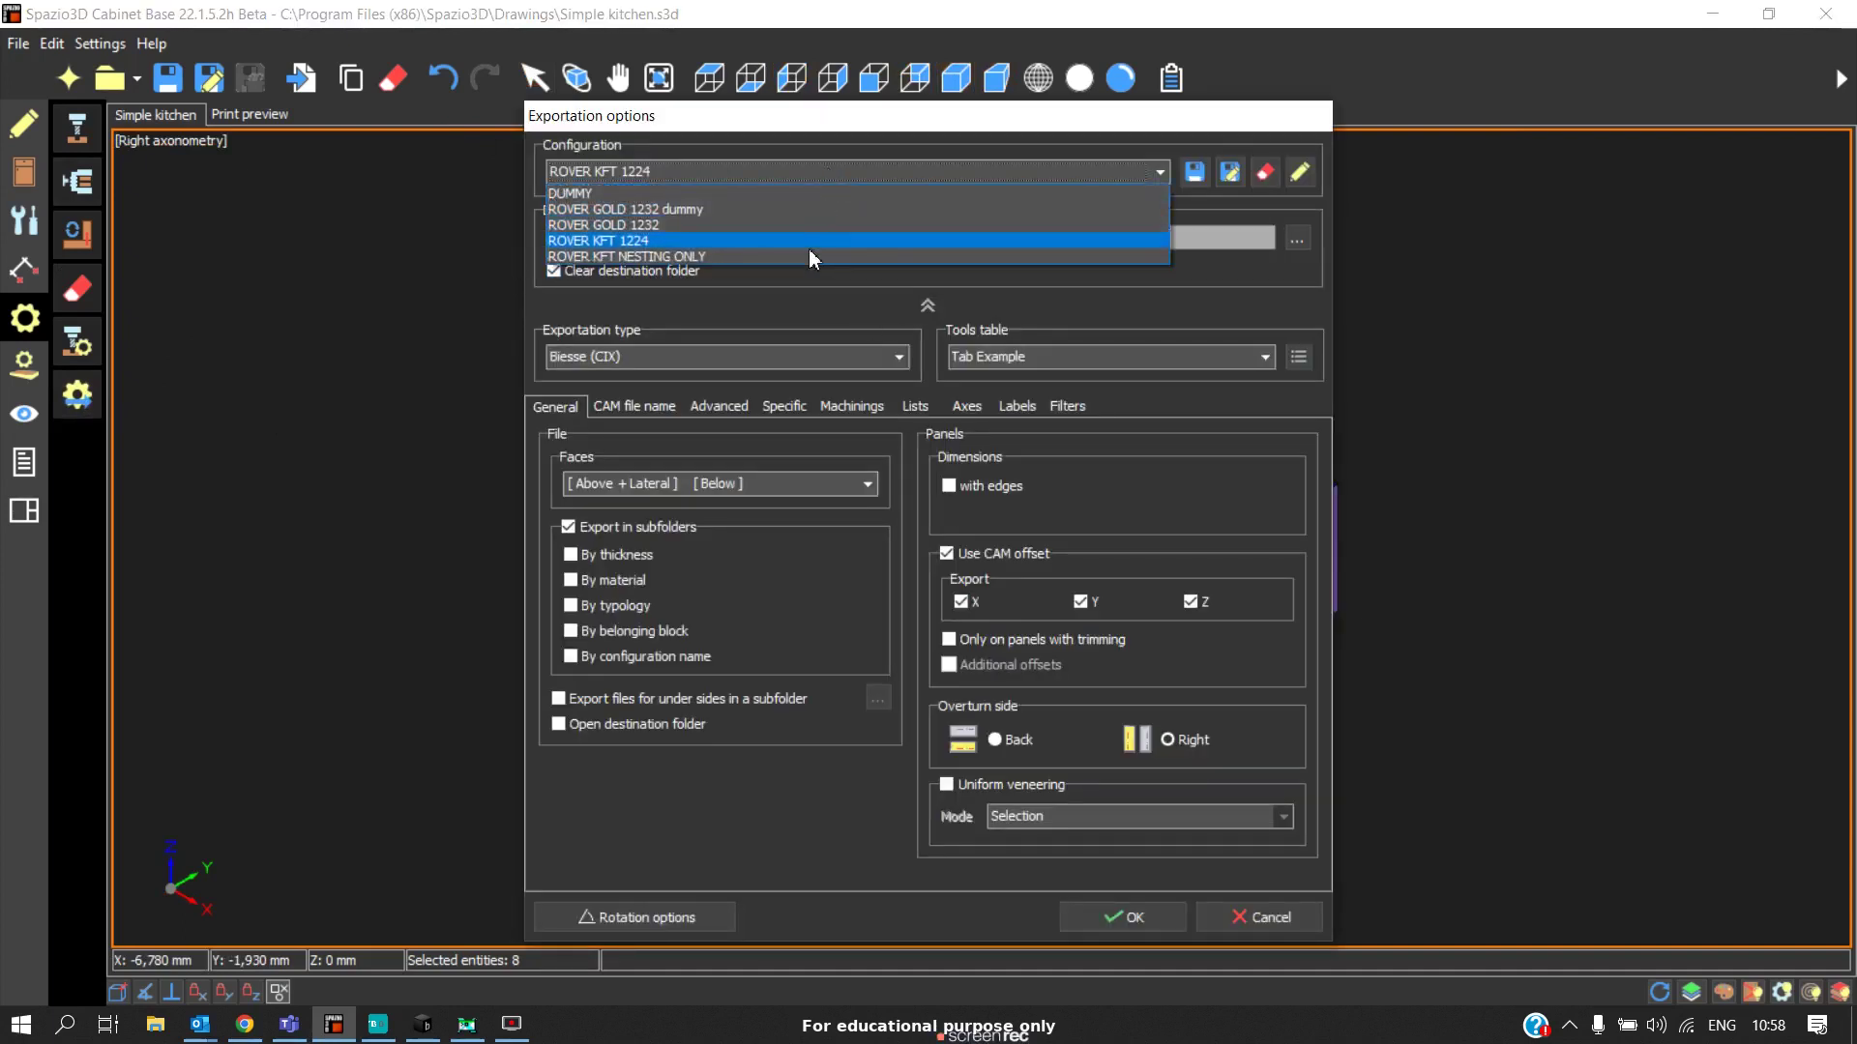
left_click(716, 178)
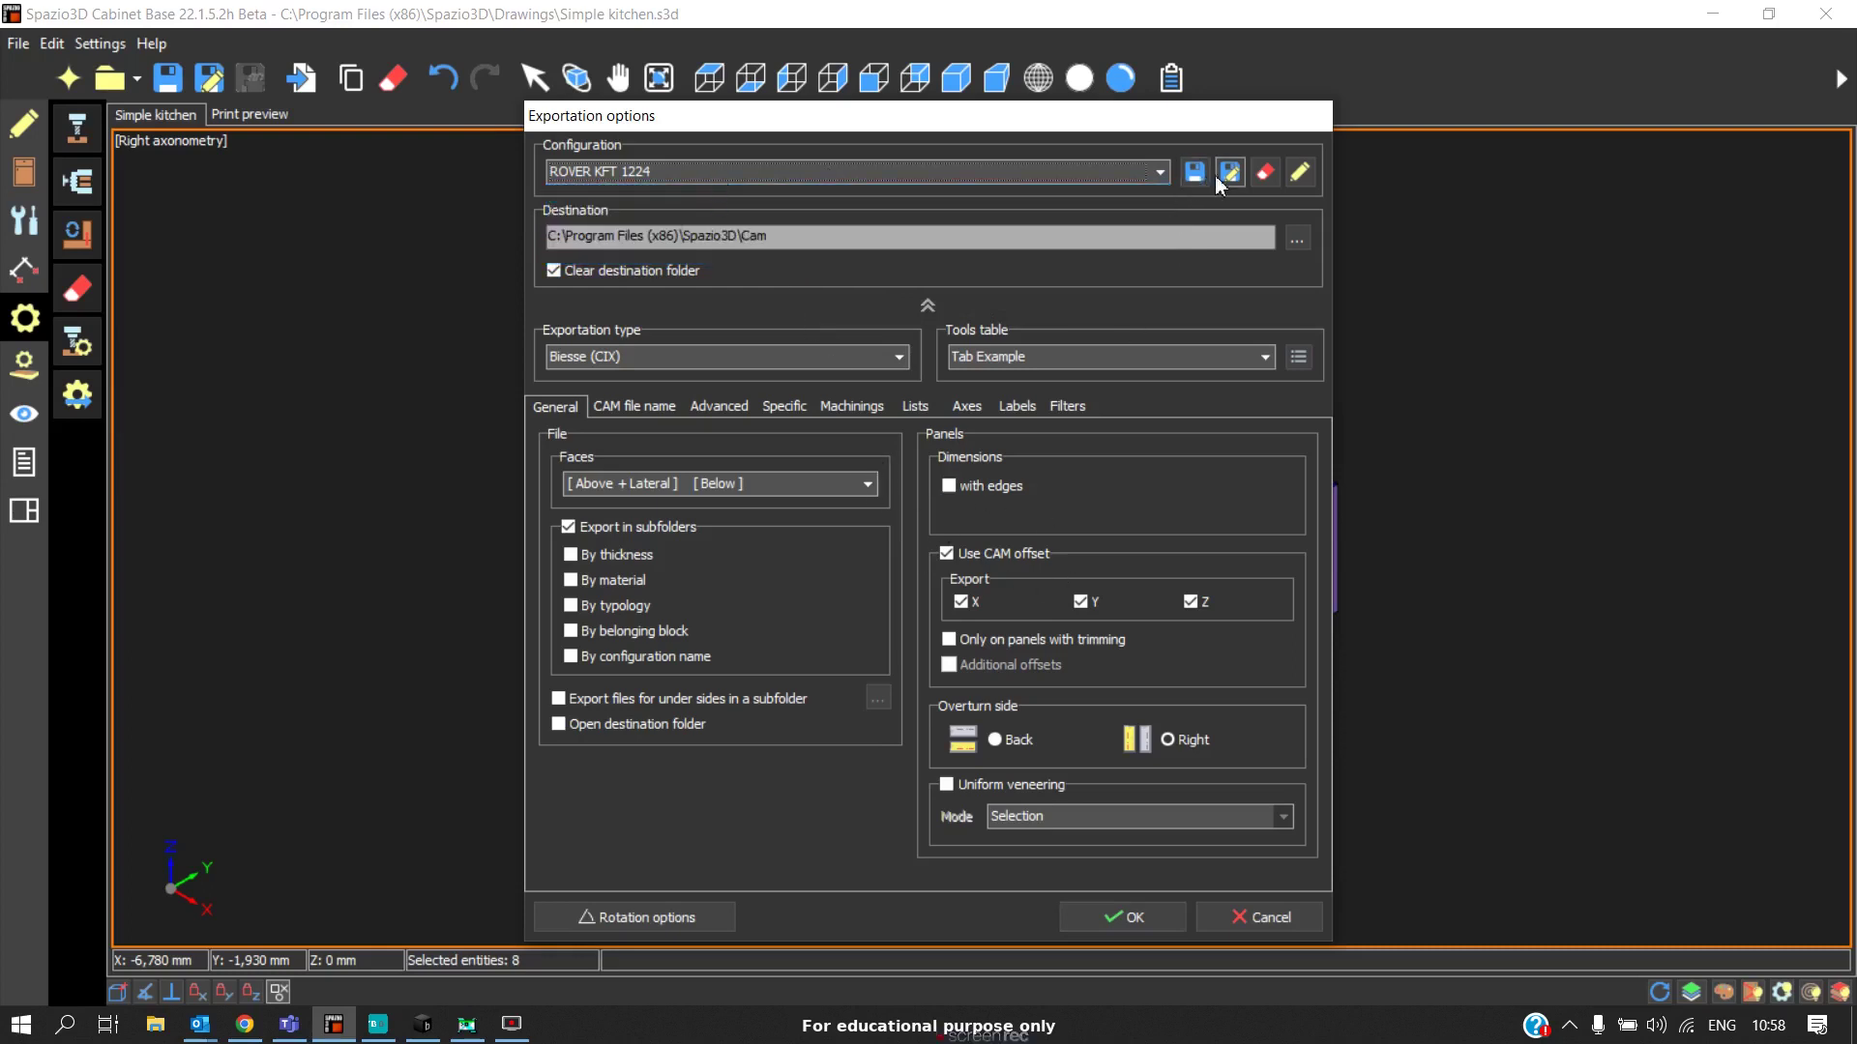
Bring up Save as with the profile name ROVER KFT 1224, then close the prompt.
left_click(1229, 174)
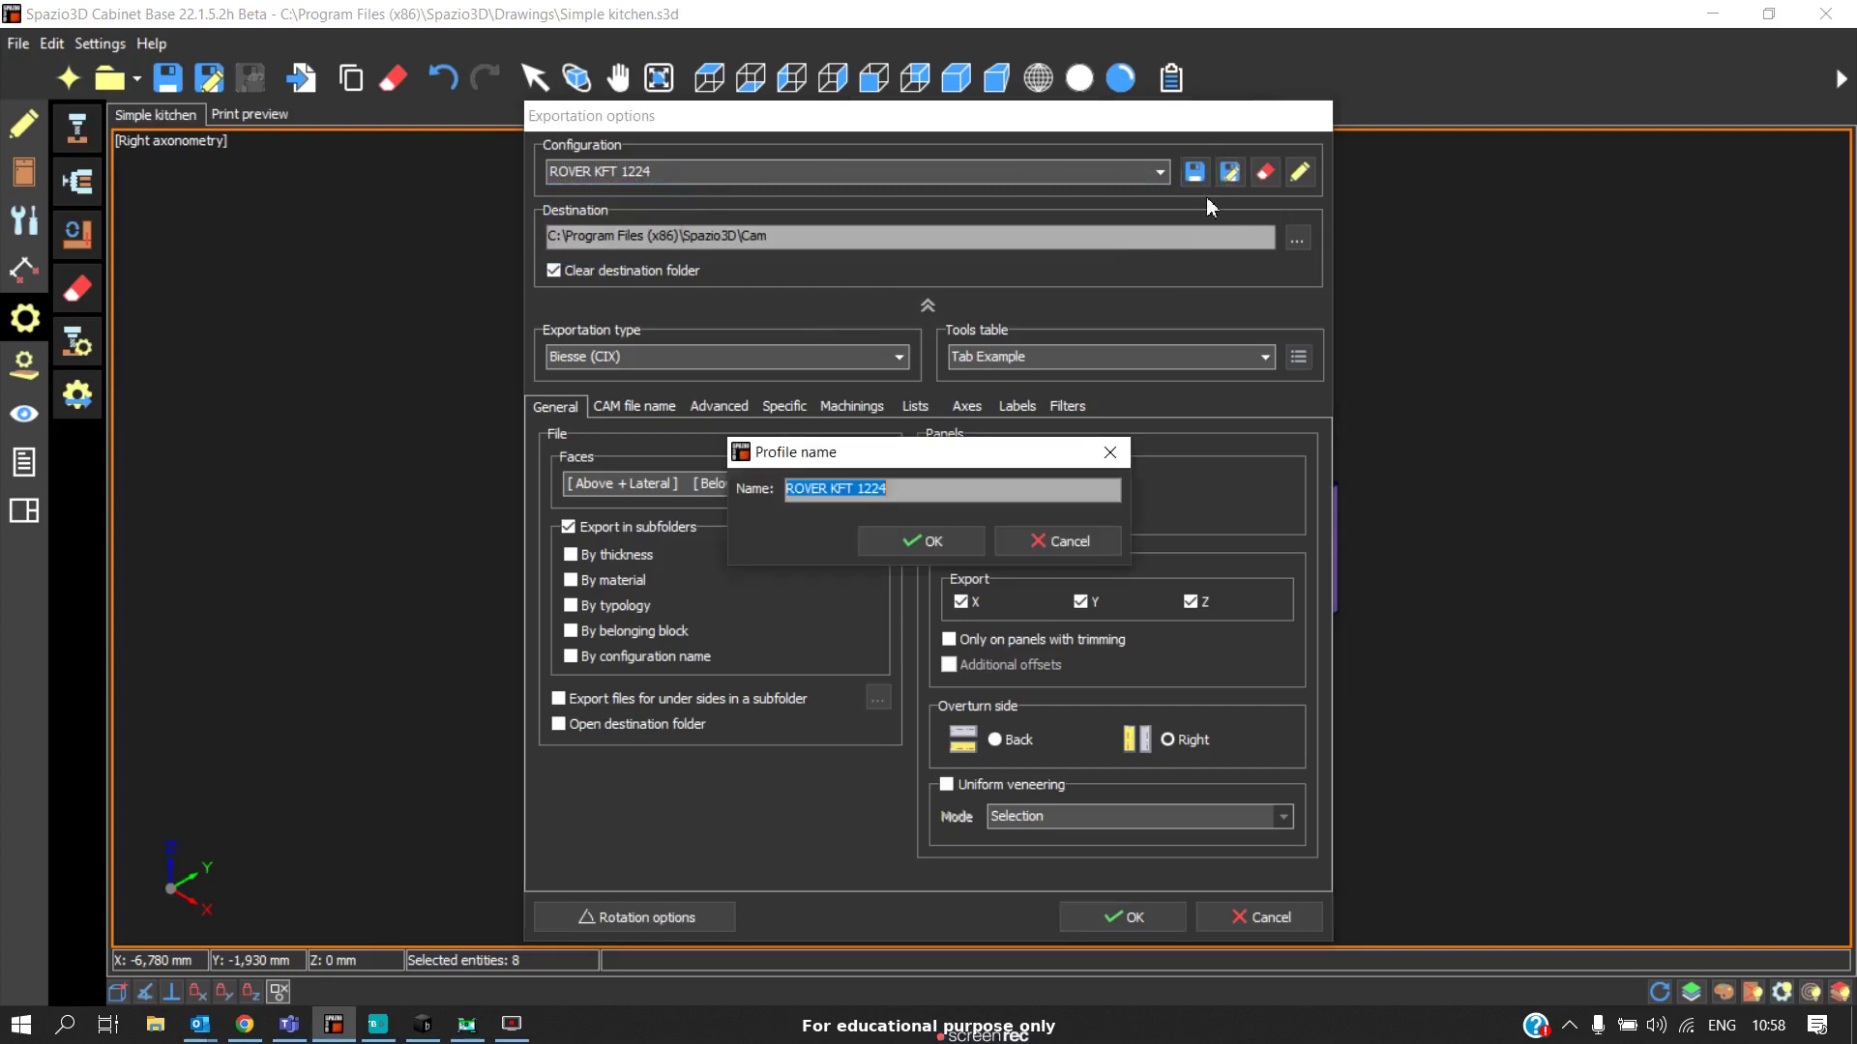
left_click(902, 486)
left_click_drag(889, 488, 722, 478)
left_click(902, 488)
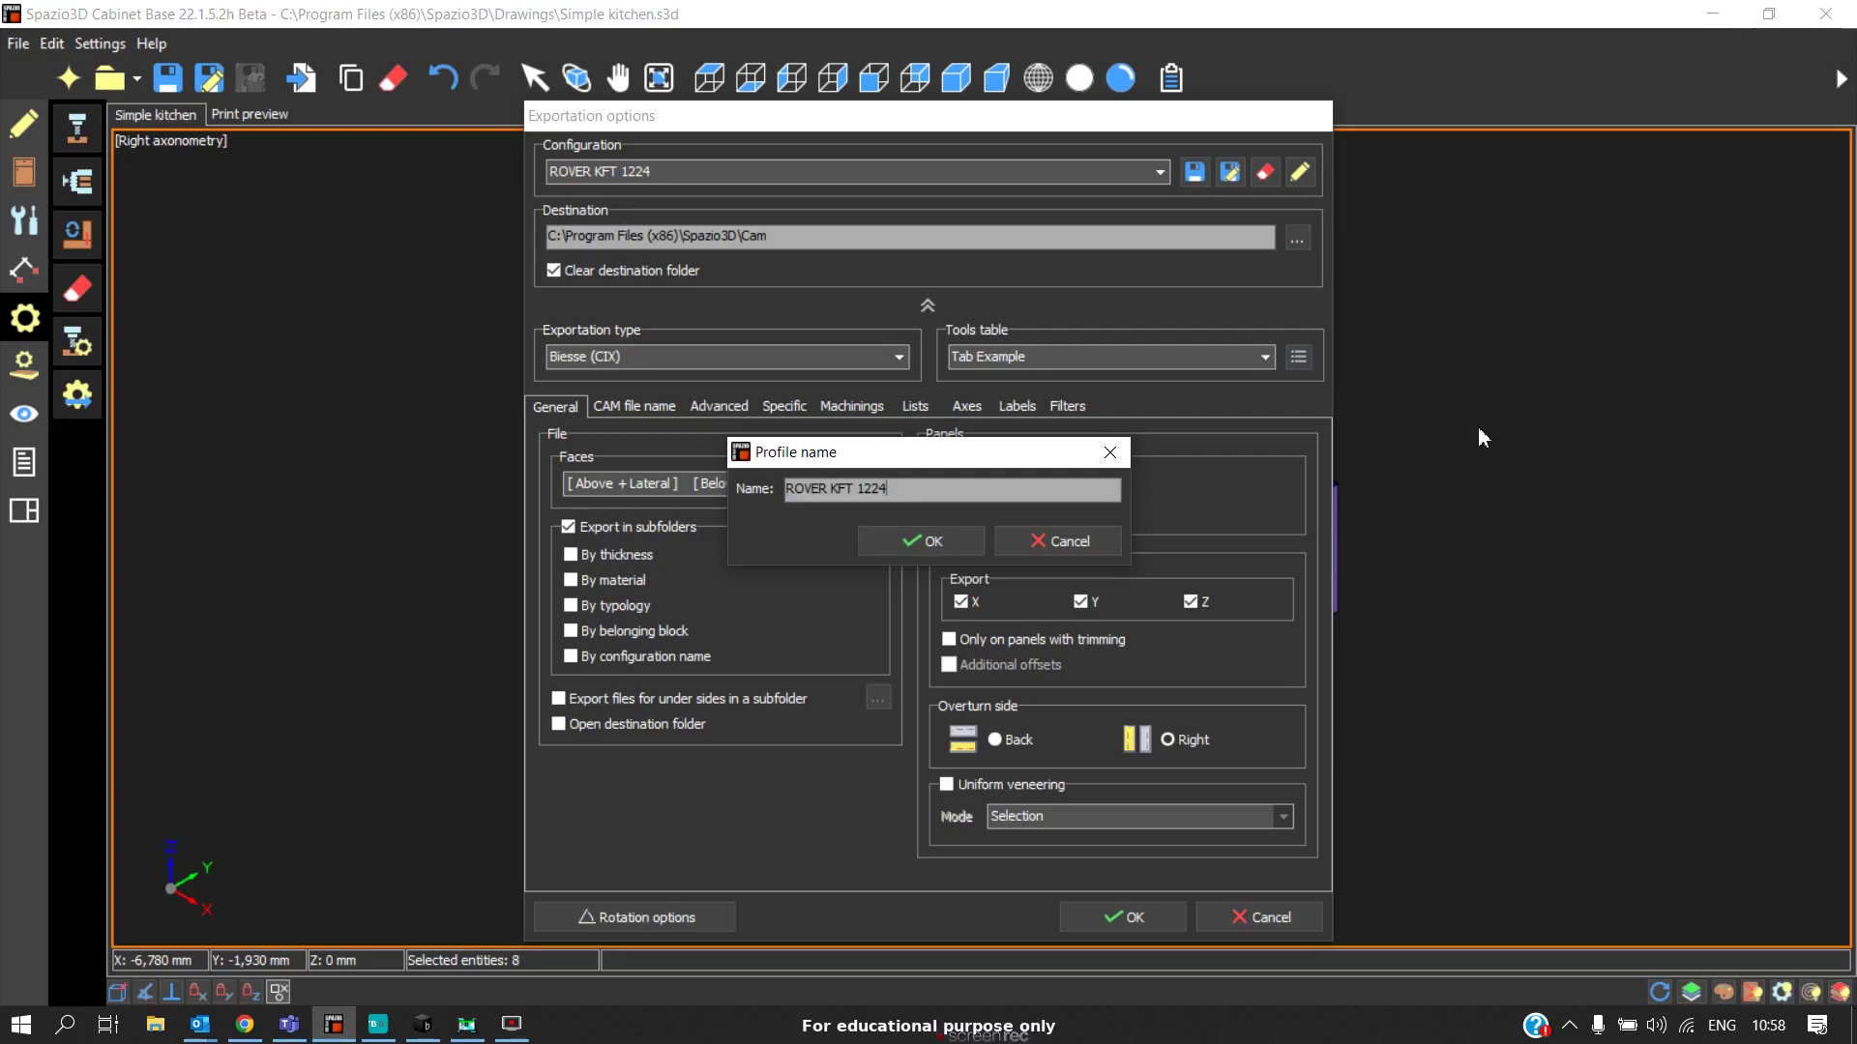
left_click(1110, 453)
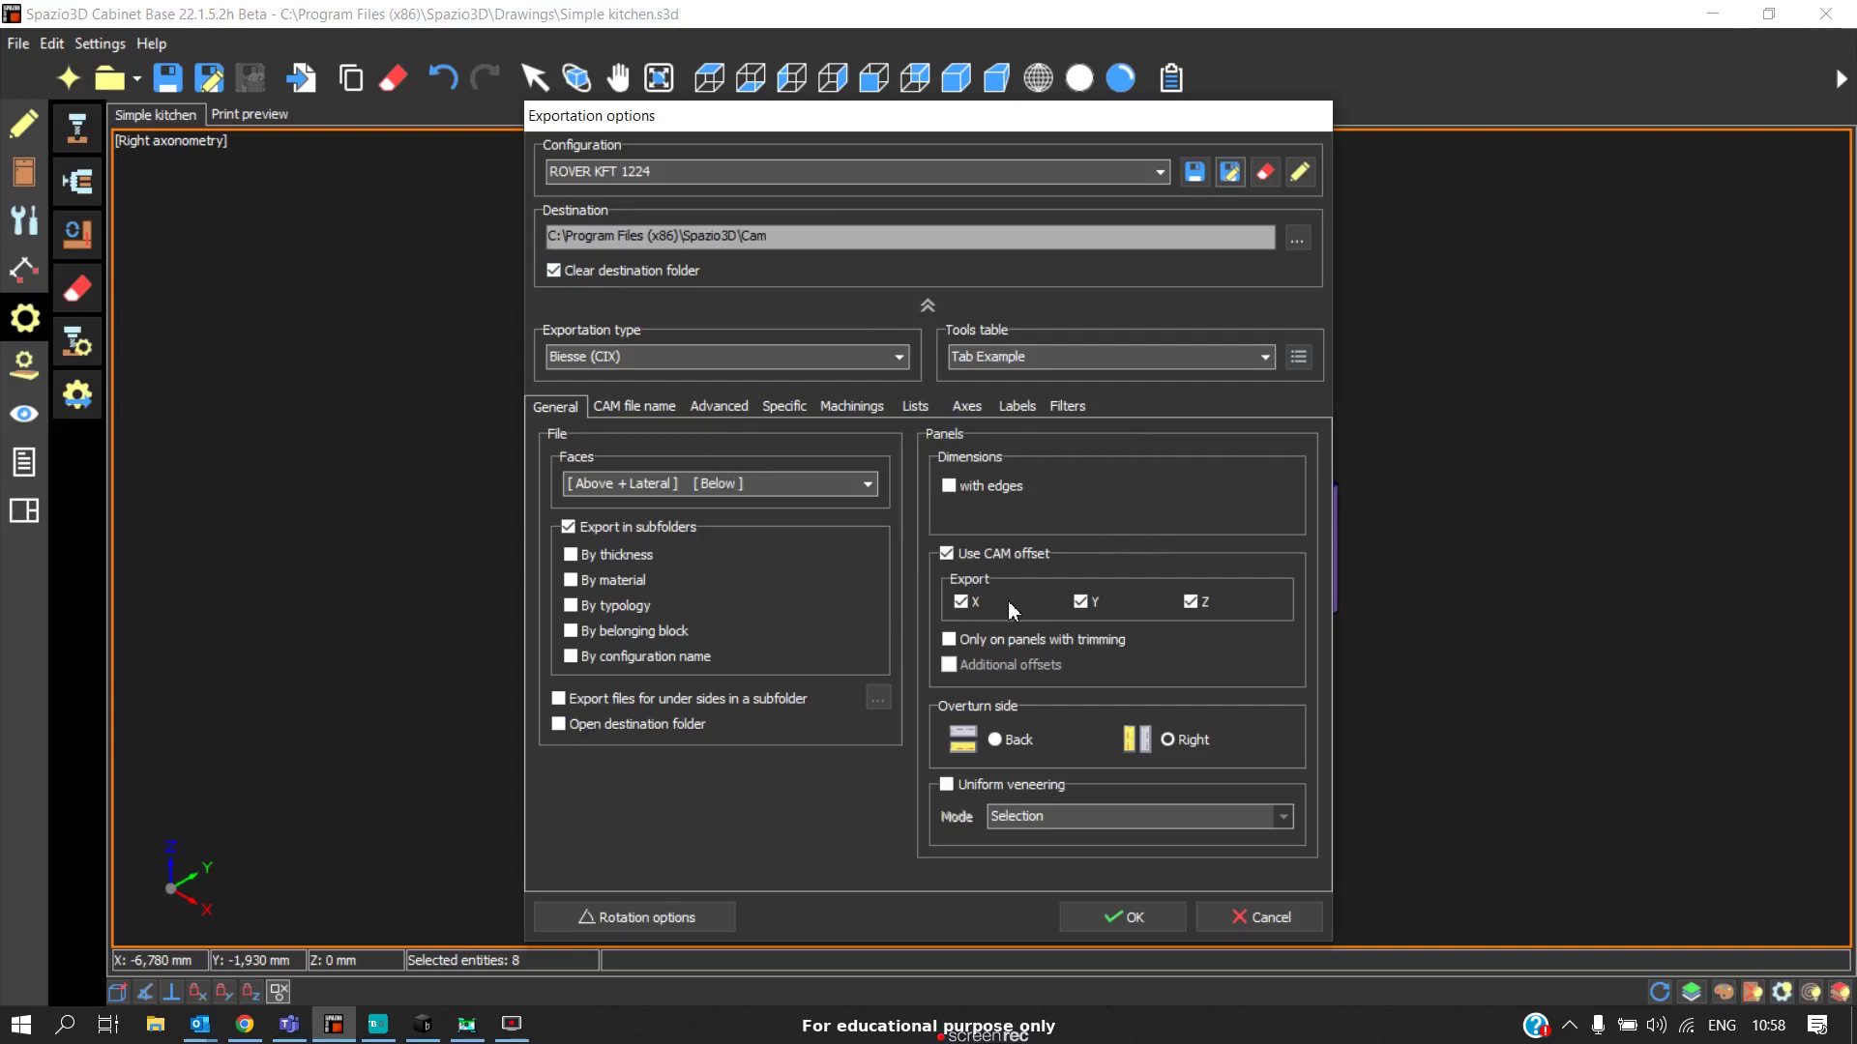